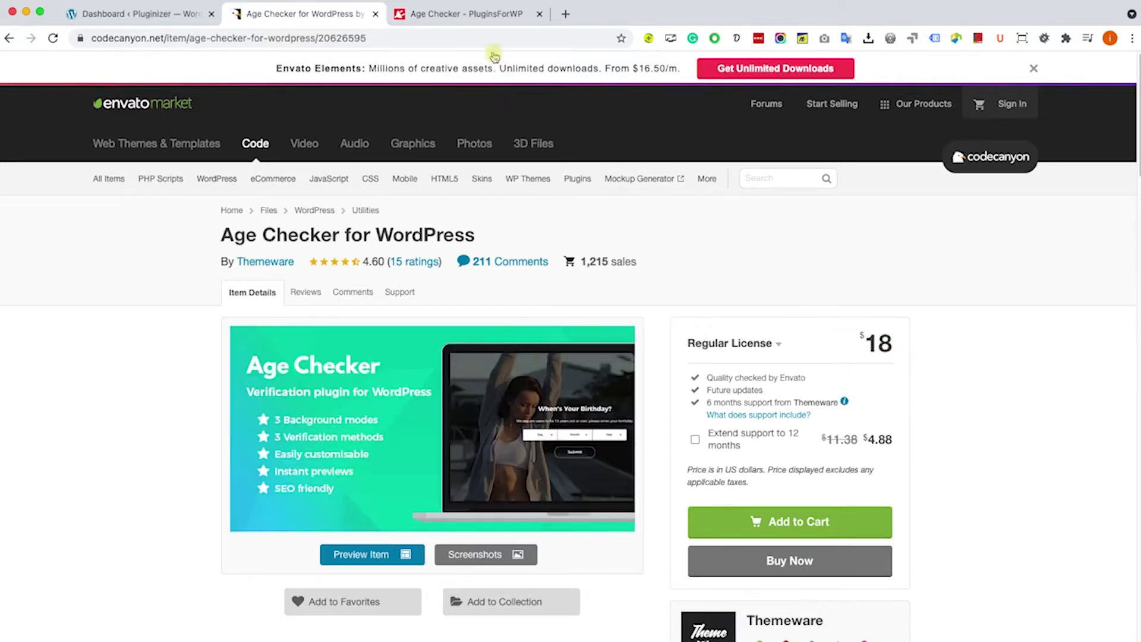
Step: Show the PluginsForWP Age Checker download page listing version 1.2.5 for $4.99
left_click(485, 20)
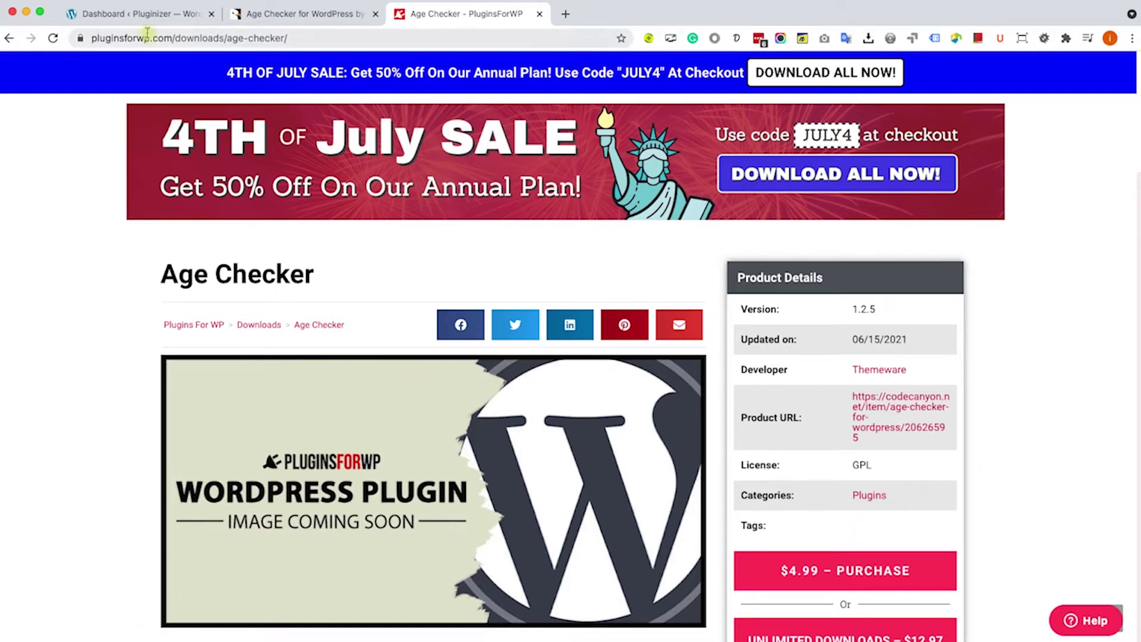
Step: Upload and install codecanyon-age-checker-for-wordpress-wordpress-plugin.zip from Plugins > Add New
left_click(148, 13)
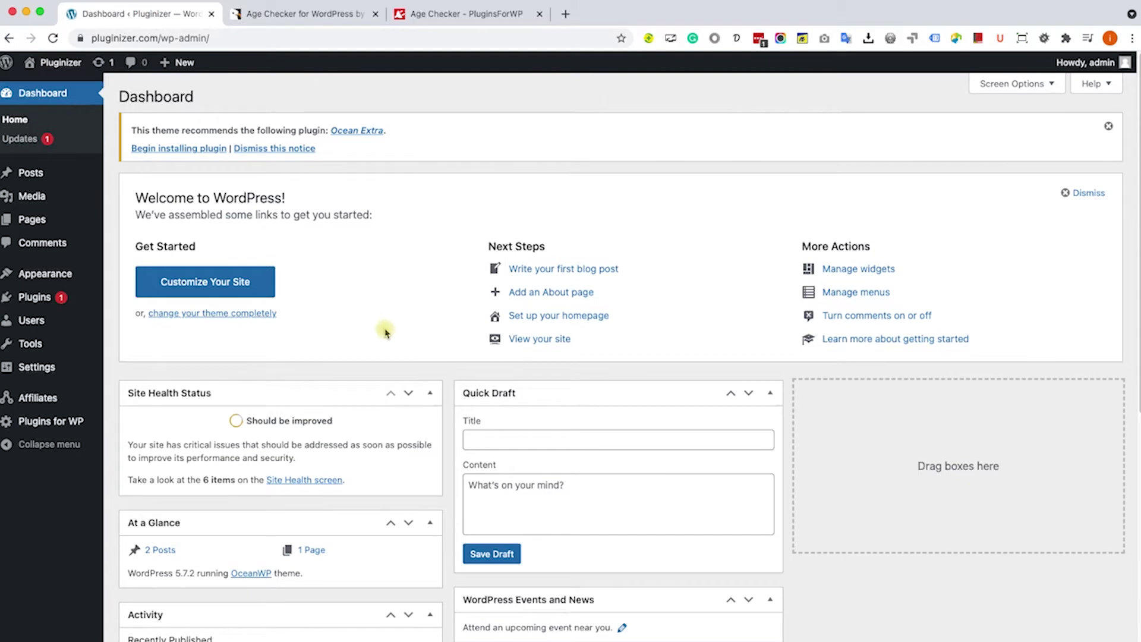
mouse_move(26, 295)
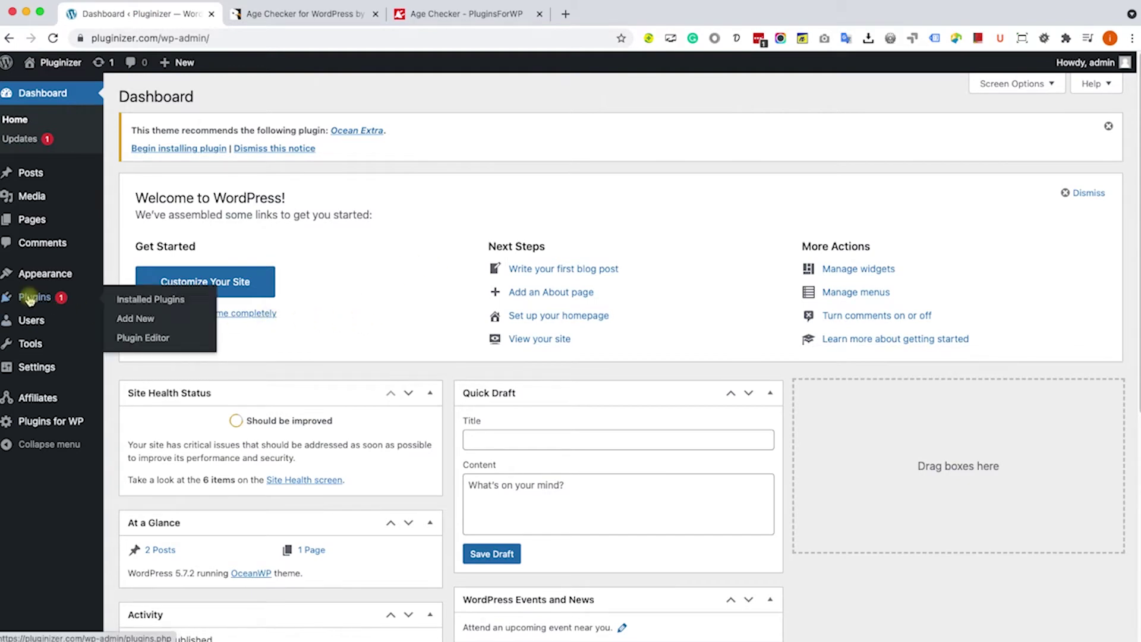
left_click(135, 319)
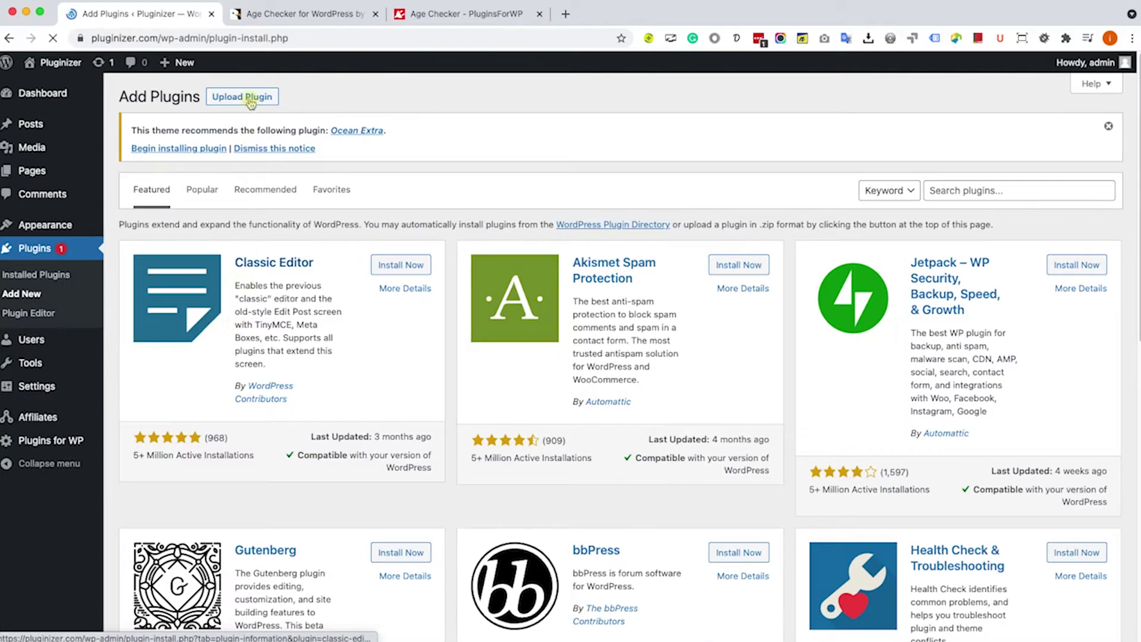
left_click(249, 100)
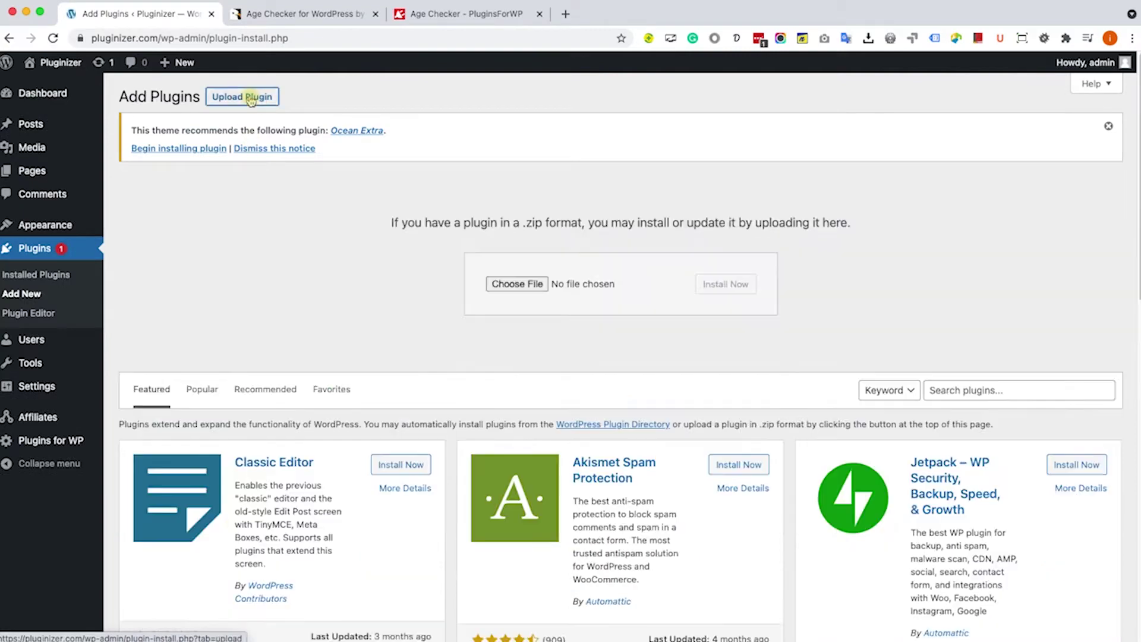
left_click(508, 285)
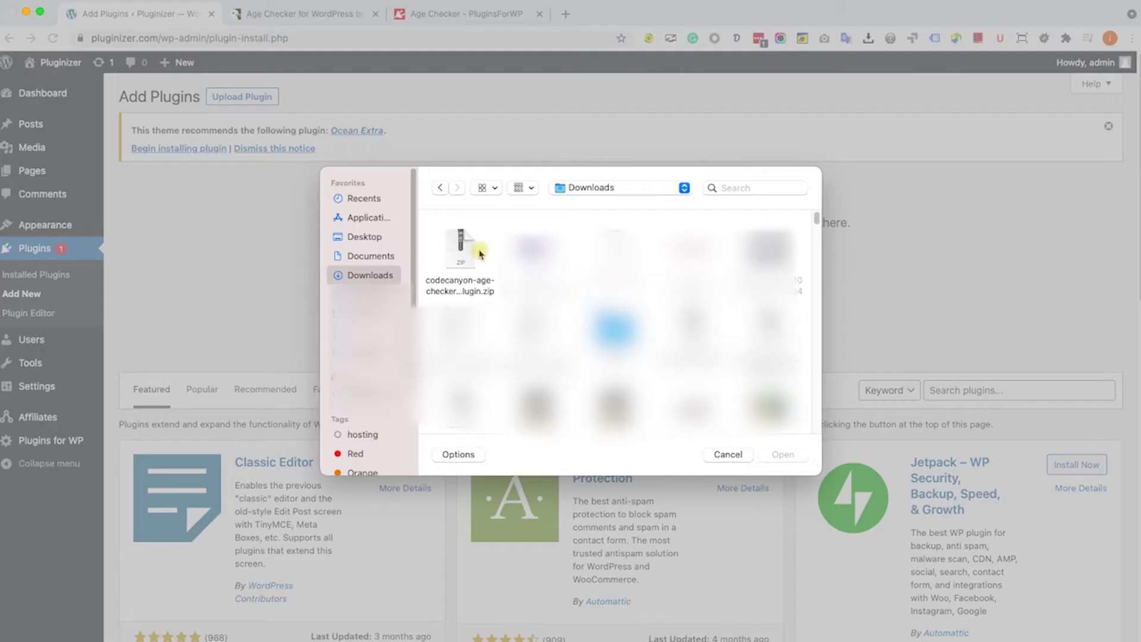
double_click(456, 248)
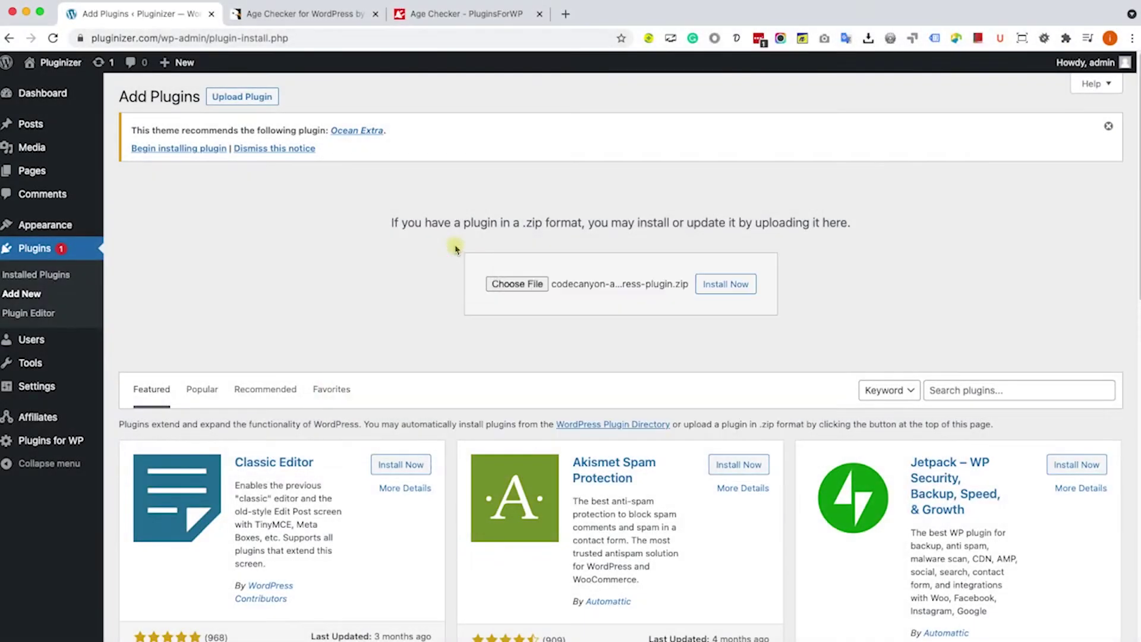
left_click(717, 291)
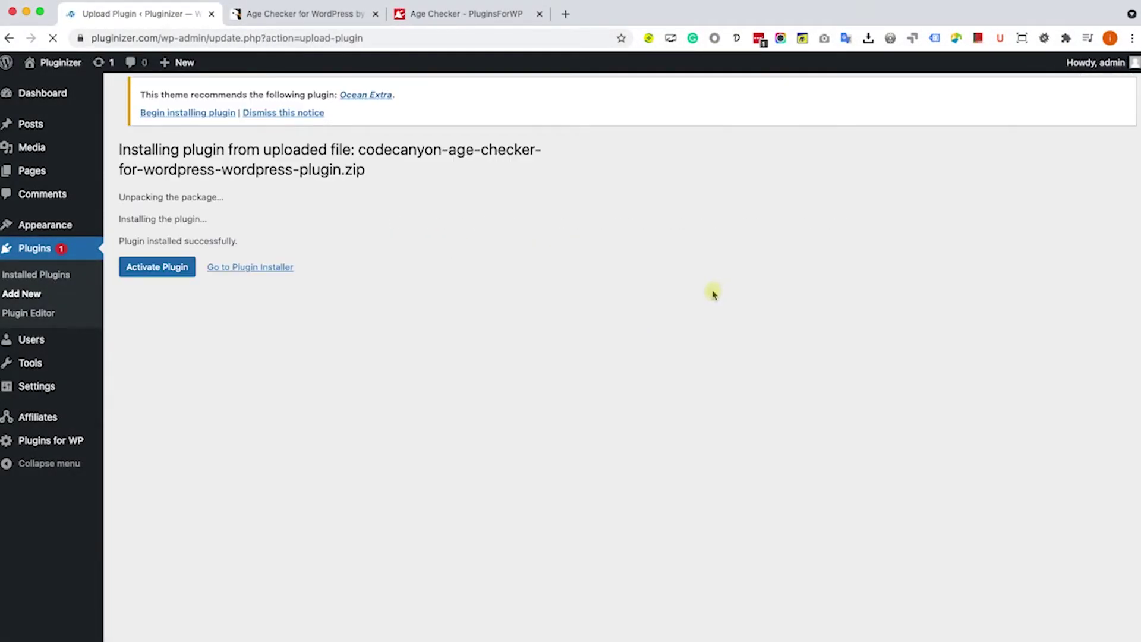
Step: Activate Age Checker and bring up its General settings showing minimum age 18
left_click(173, 273)
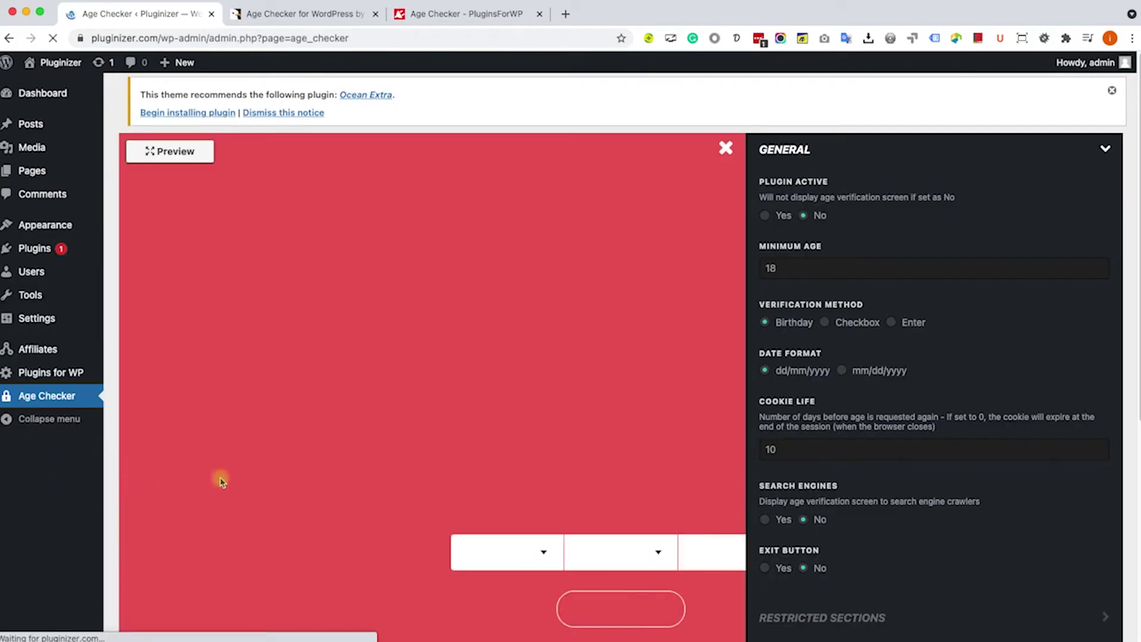
scroll(576, 475, "down", 1)
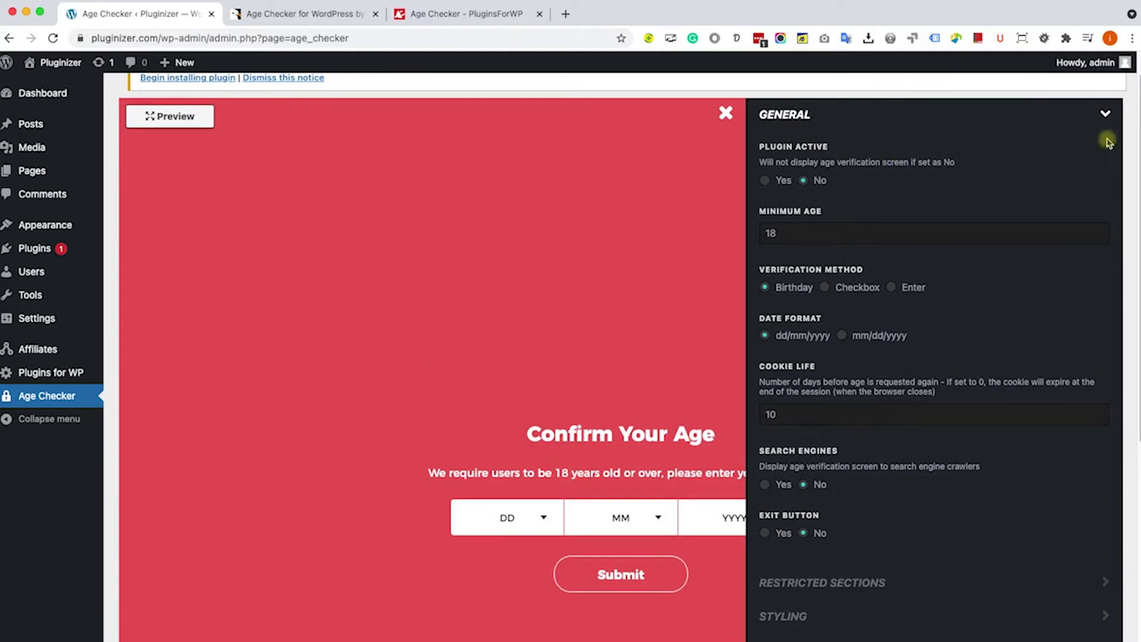
left_click(1105, 115)
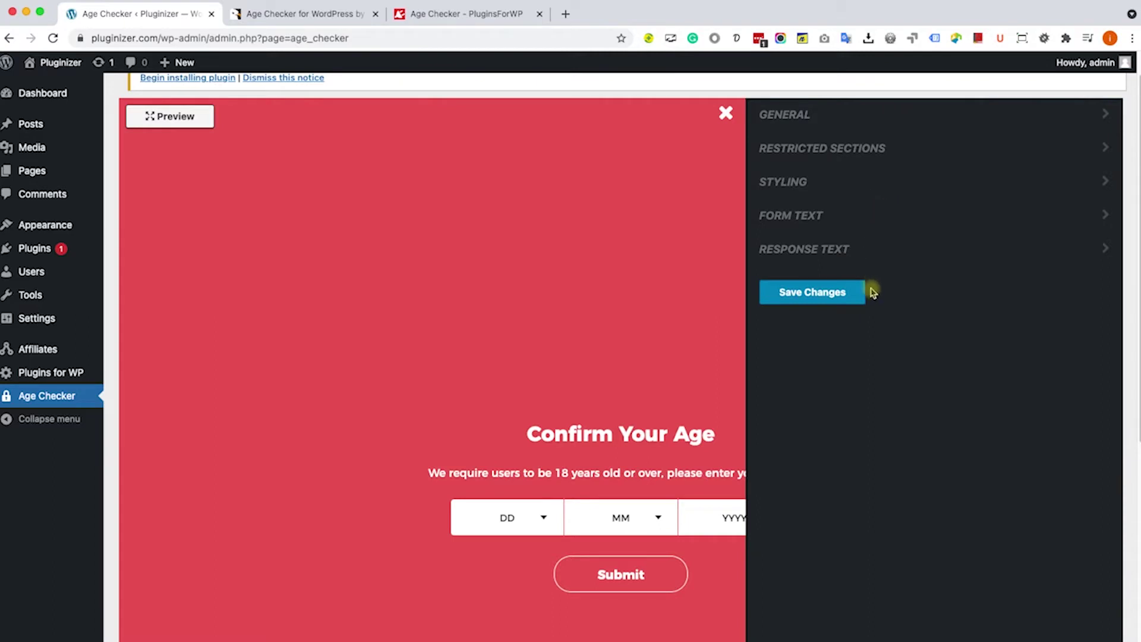
left_click(858, 118)
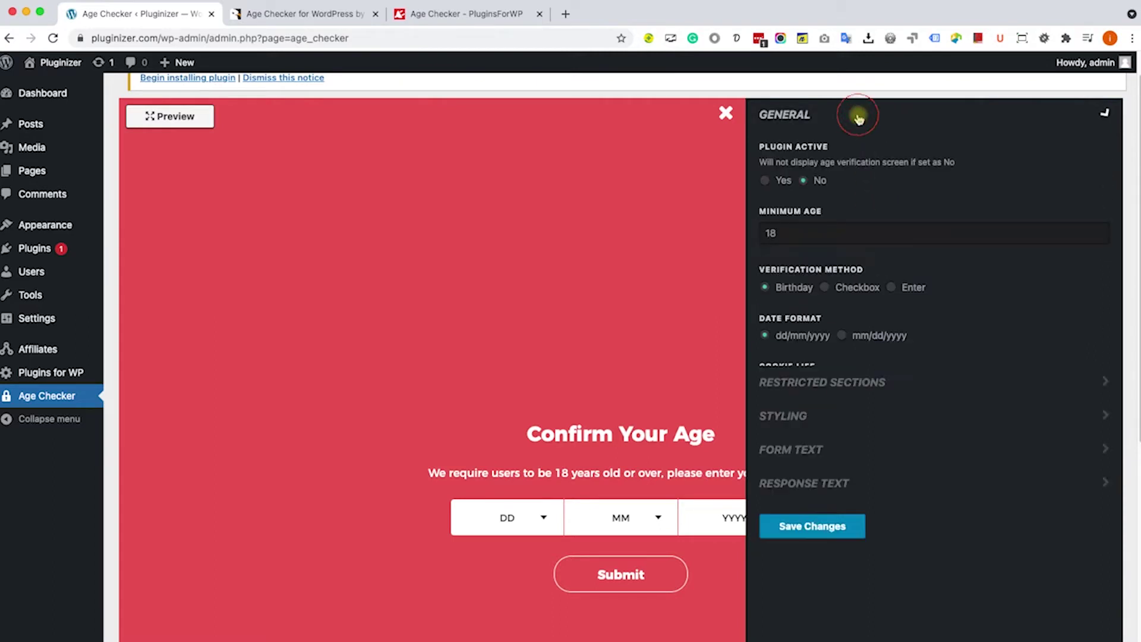
scroll(859, 127, "down", 1)
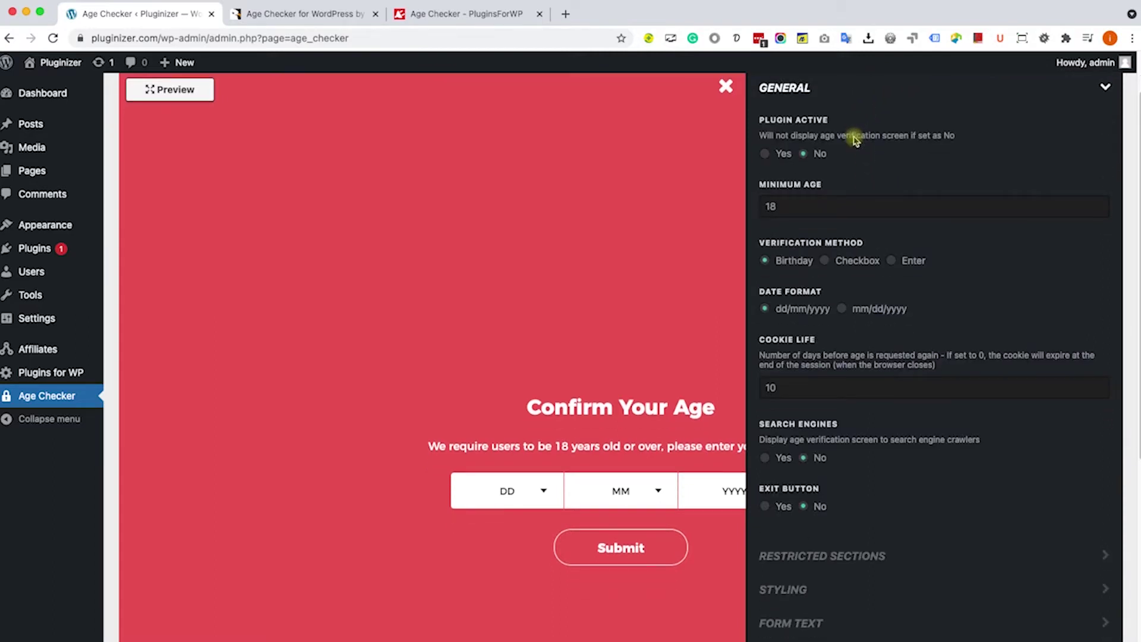
left_click(765, 153)
left_click(803, 153)
left_click(854, 262)
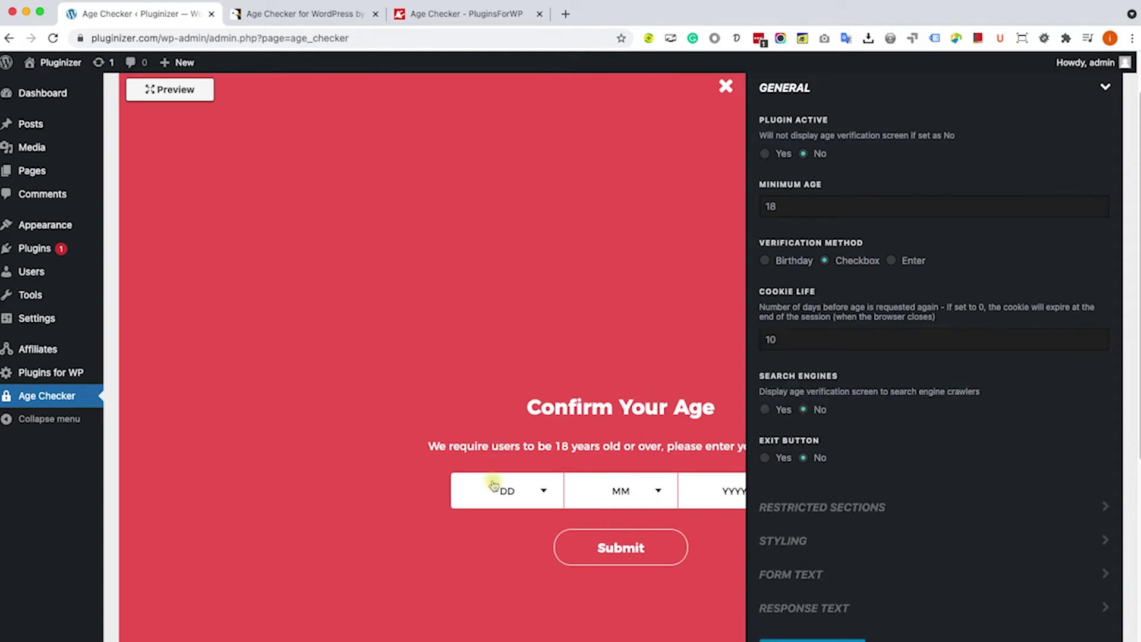
scroll(807, 487, "down", 3)
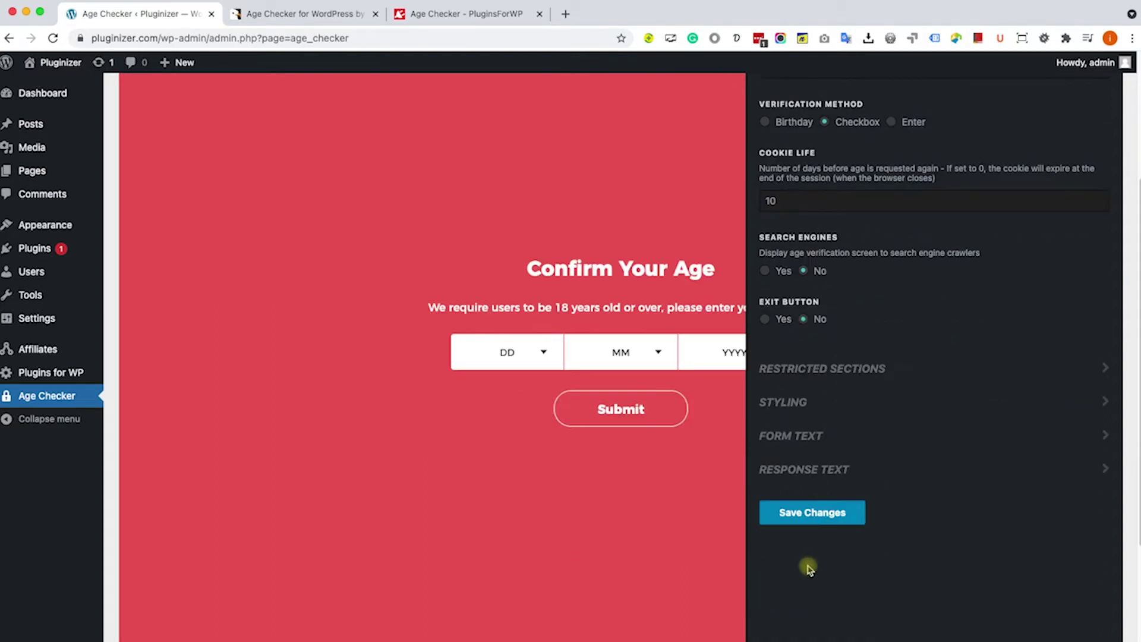
left_click(808, 506)
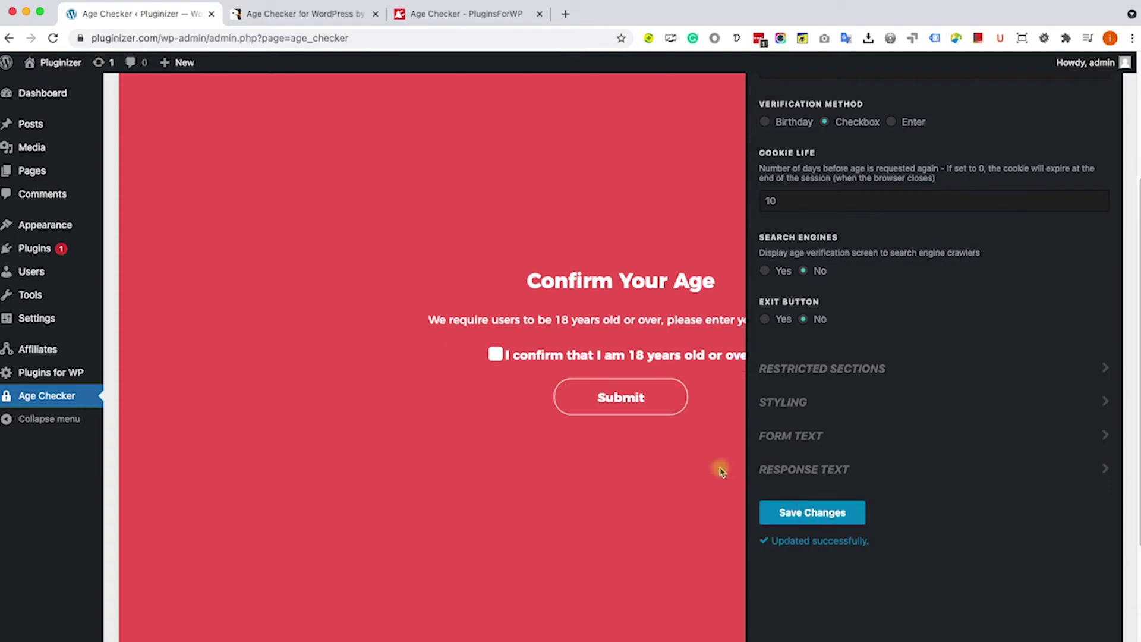
left_click(497, 355)
scroll(807, 387, "up", 1)
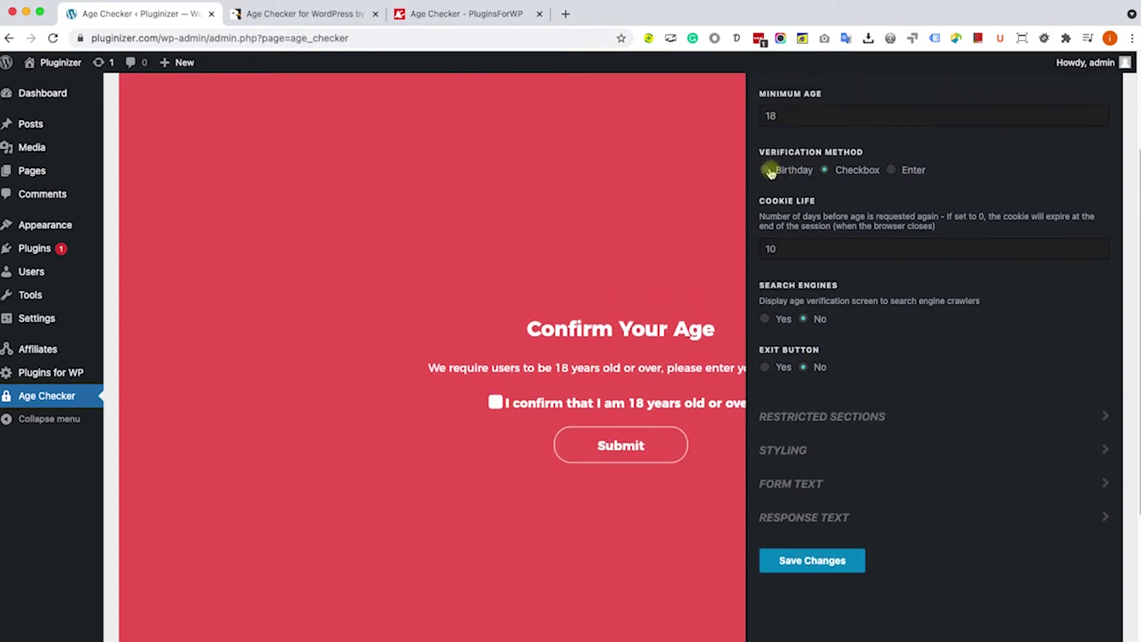
left_click(766, 170)
left_click(829, 602)
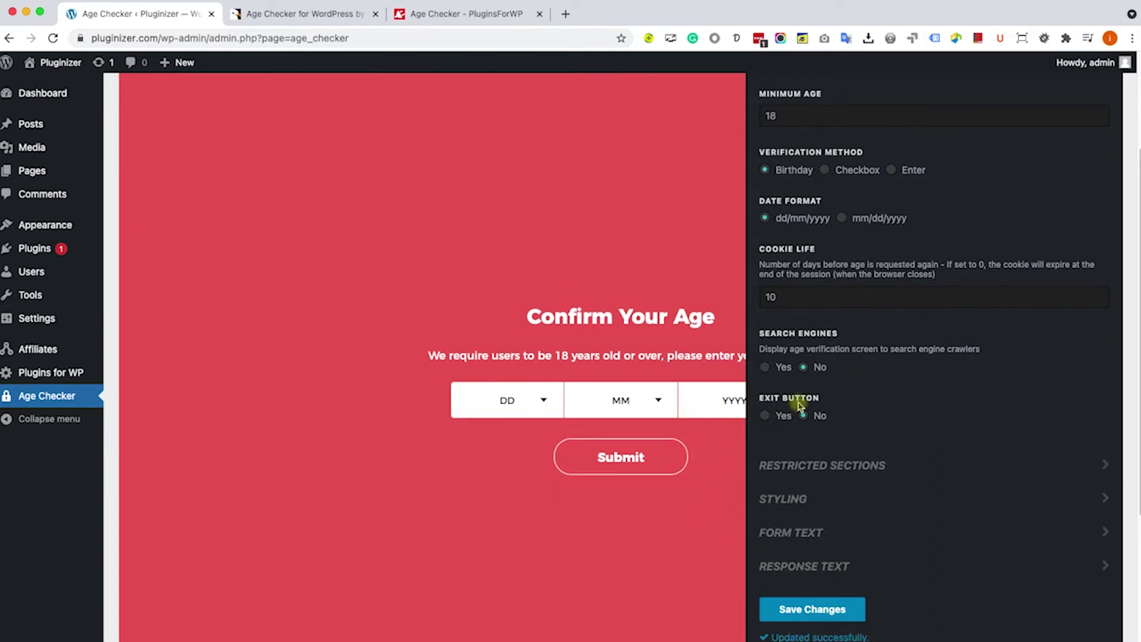
scroll(820, 356, "up", 1)
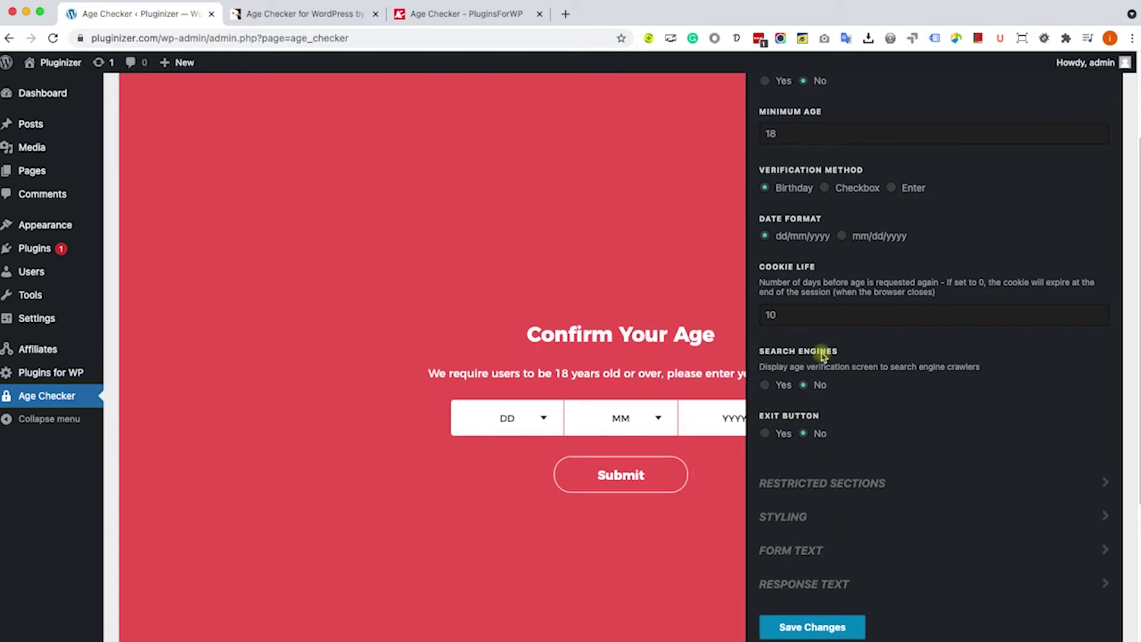
Step: Change the Age Checker cookie life from 10 to 30 days
double_click(806, 314)
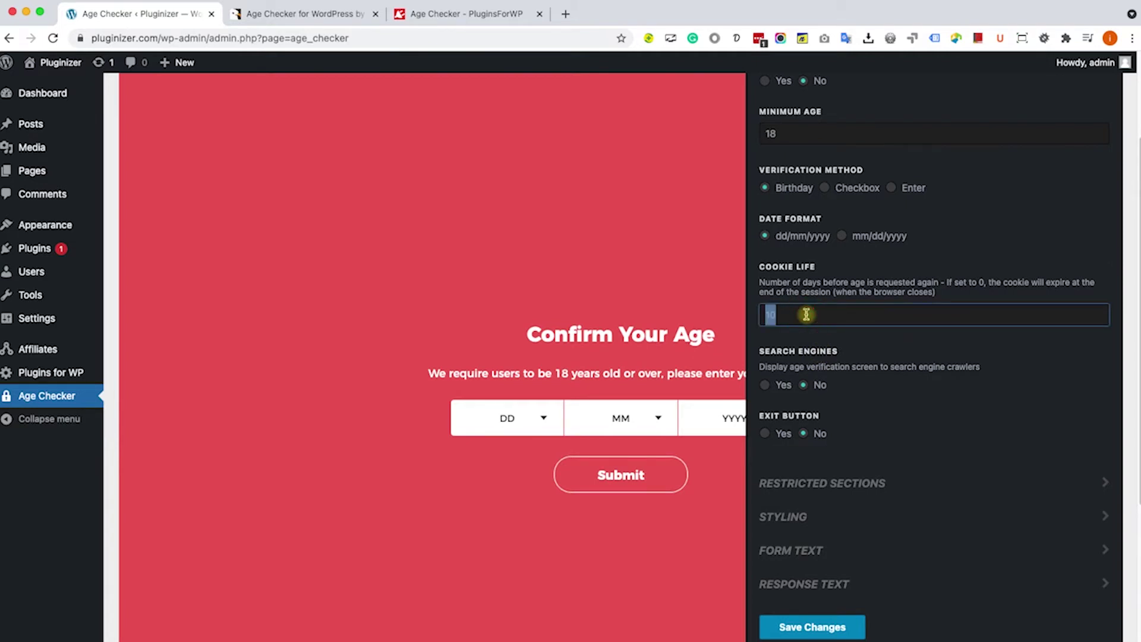
type("30")
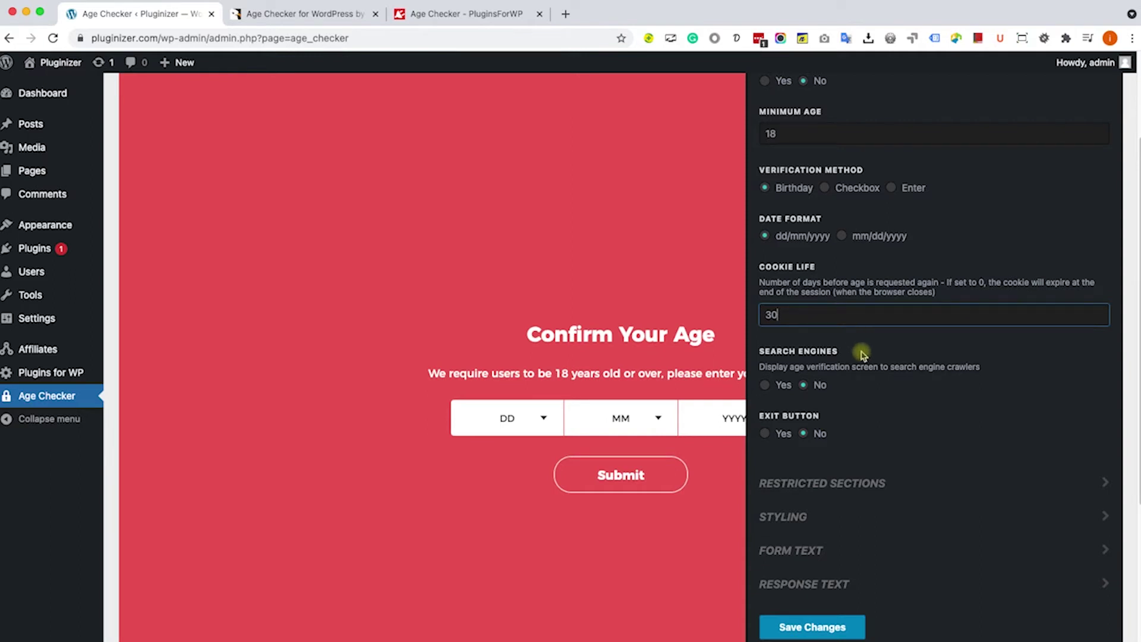
Step: In Restricted Sections, keep age verification required Everywhere rather than only selected content
left_click(841, 482)
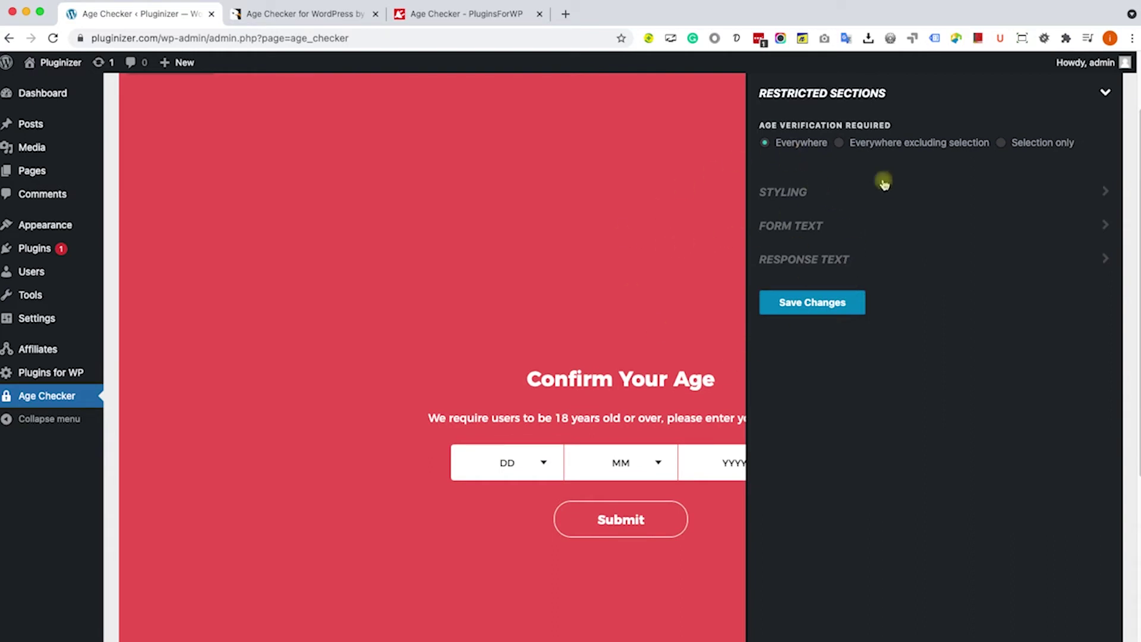
left_click(895, 147)
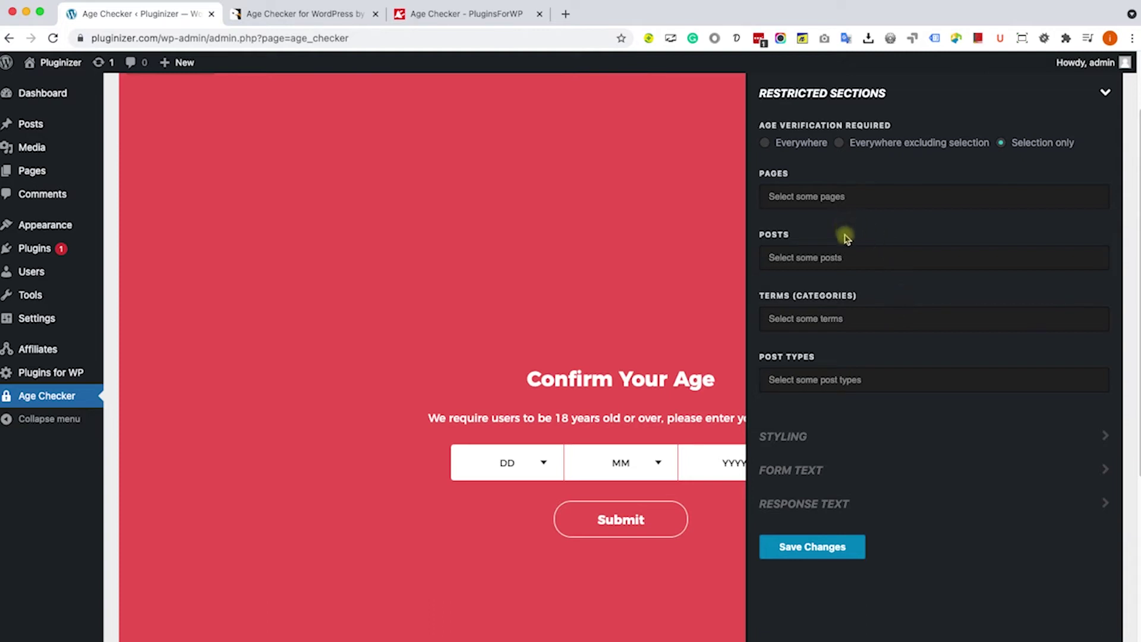
left_click(801, 146)
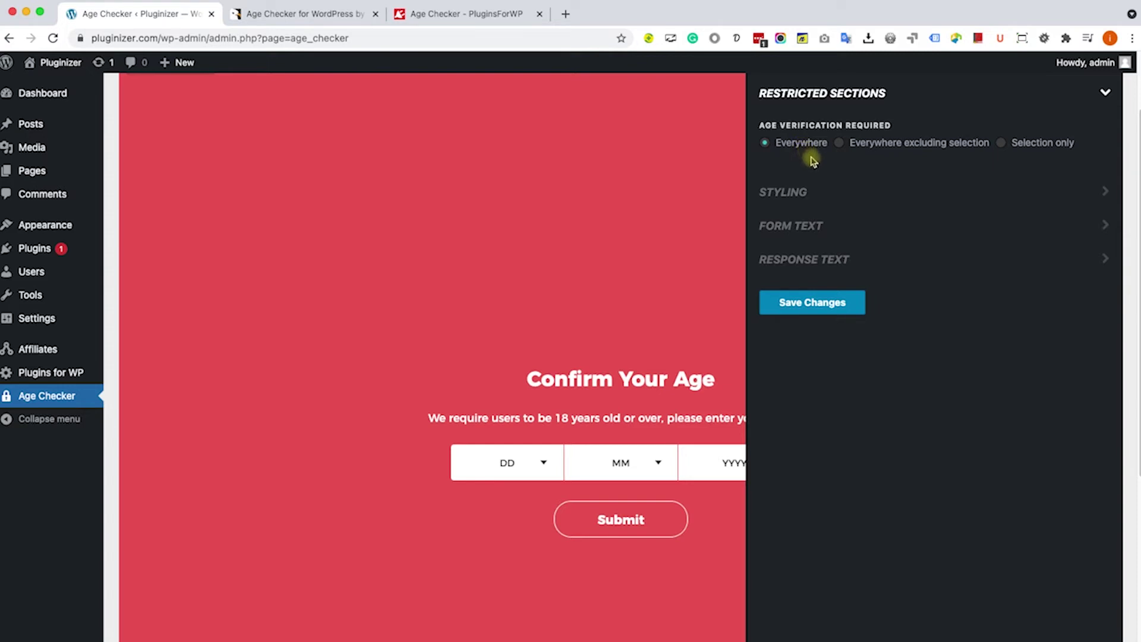
Step: Set Logo-W.png from the Media Library as the popup logo under Styling and save
left_click(837, 195)
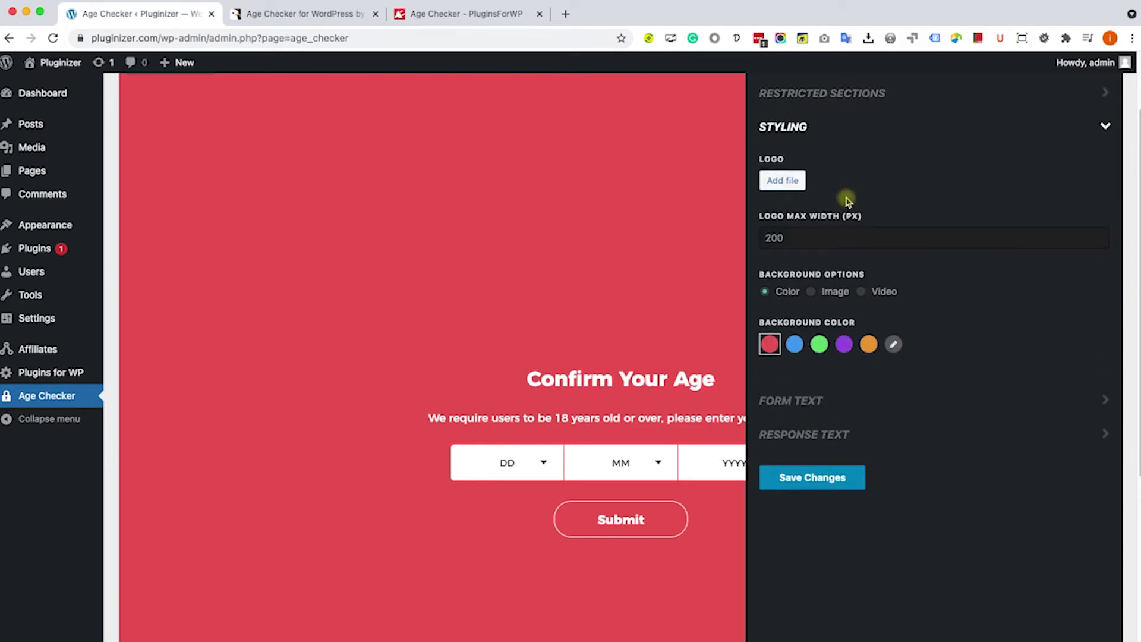
left_click(796, 180)
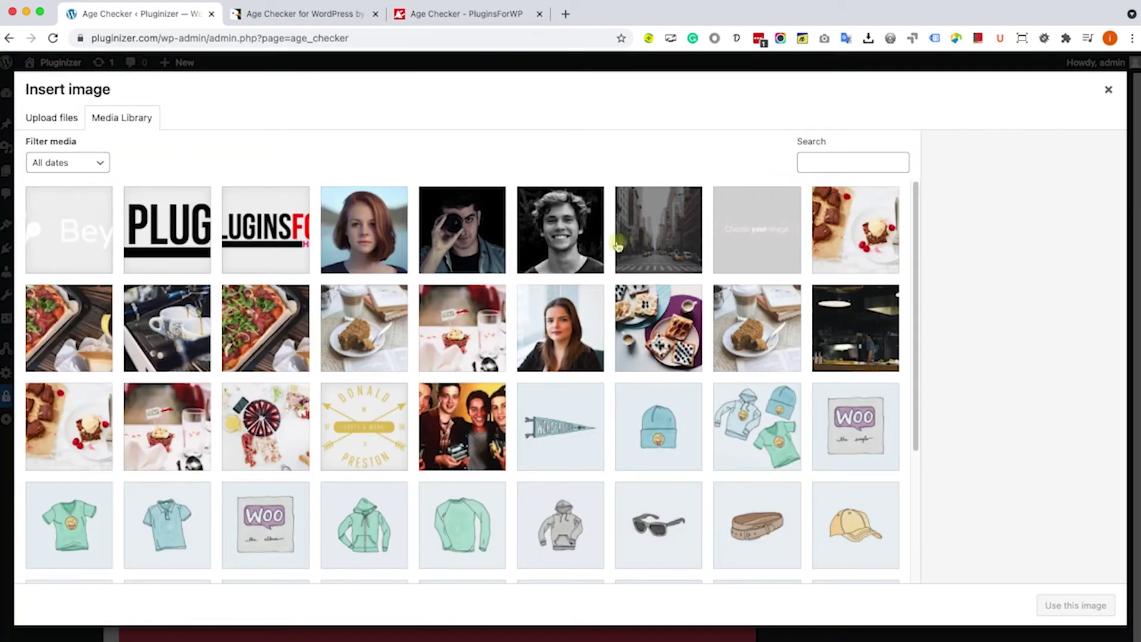
left_click(66, 228)
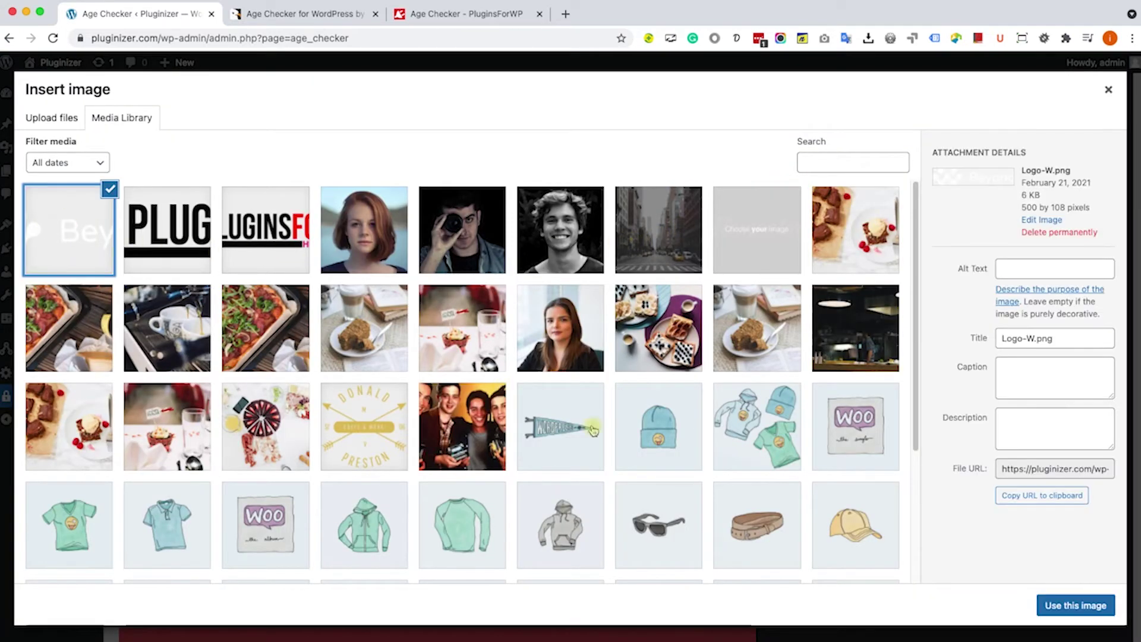
left_click(1050, 607)
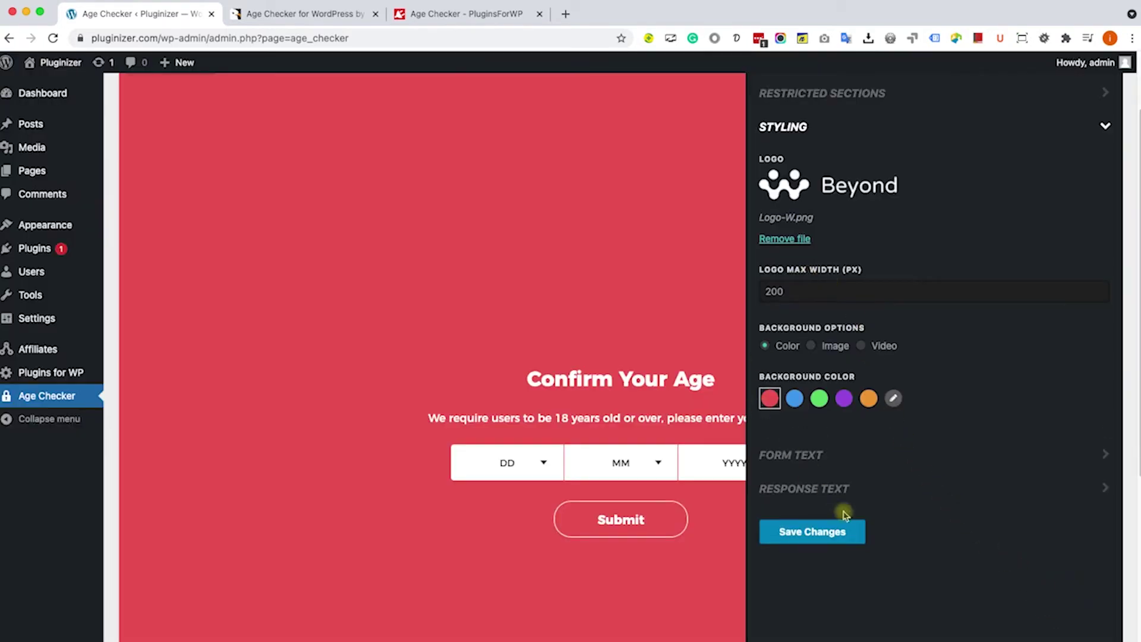
left_click(842, 531)
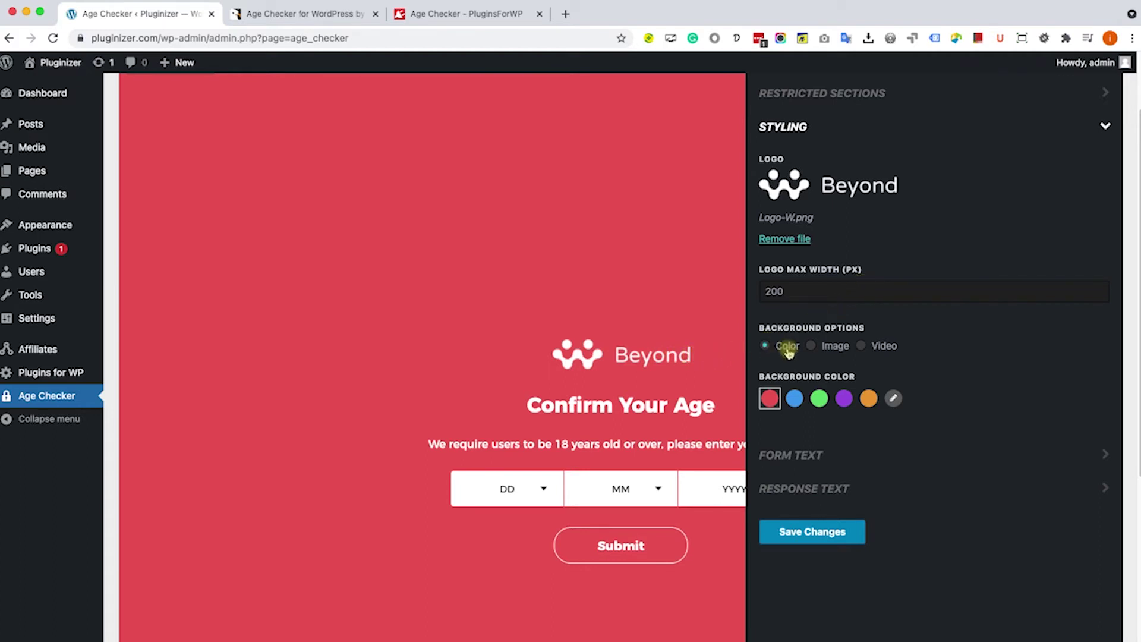
Step: Set the popup background to the city street image 11E20A0779.jpg and save
left_click(837, 347)
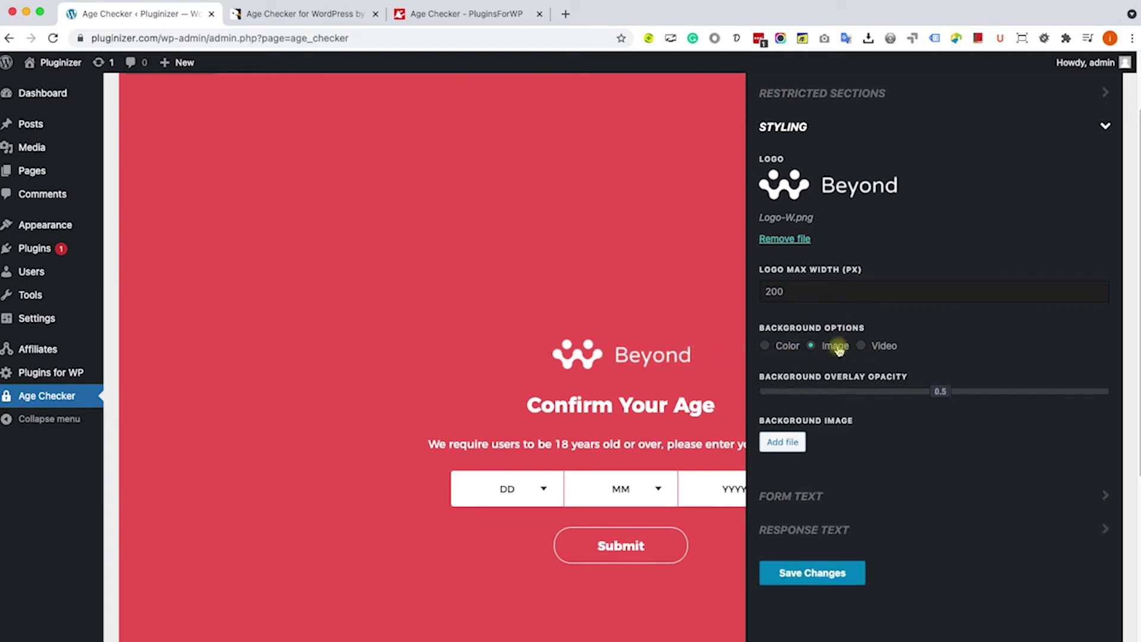
left_click(794, 441)
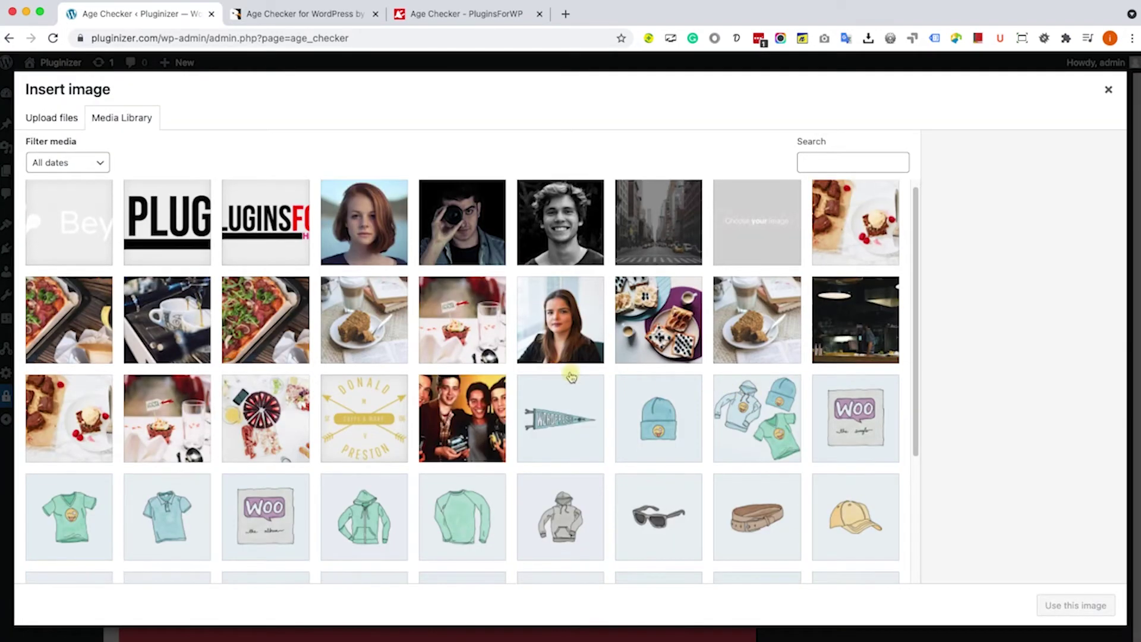
scroll(568, 373, "down", 1)
left_click(641, 226)
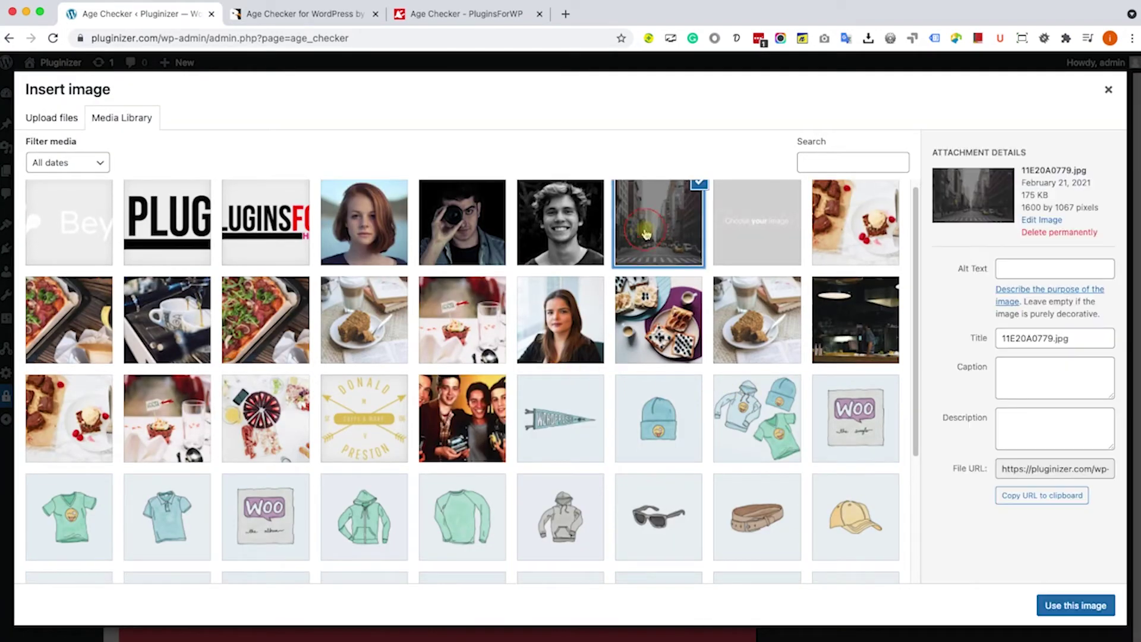
left_click(1055, 612)
scroll(810, 571, "down", 3)
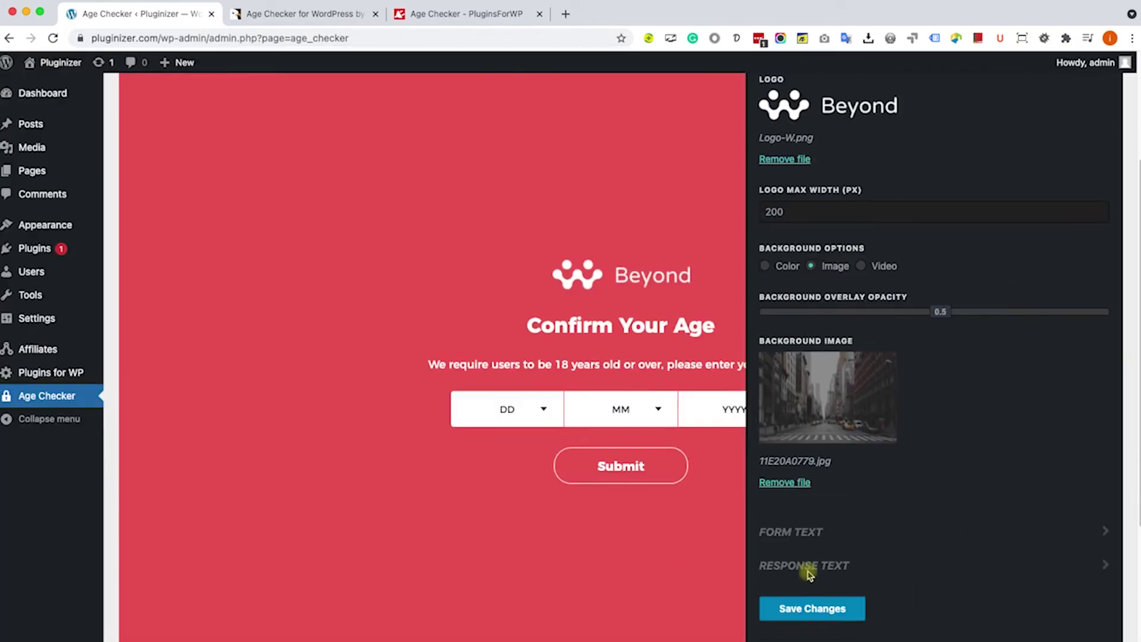
left_click(823, 547)
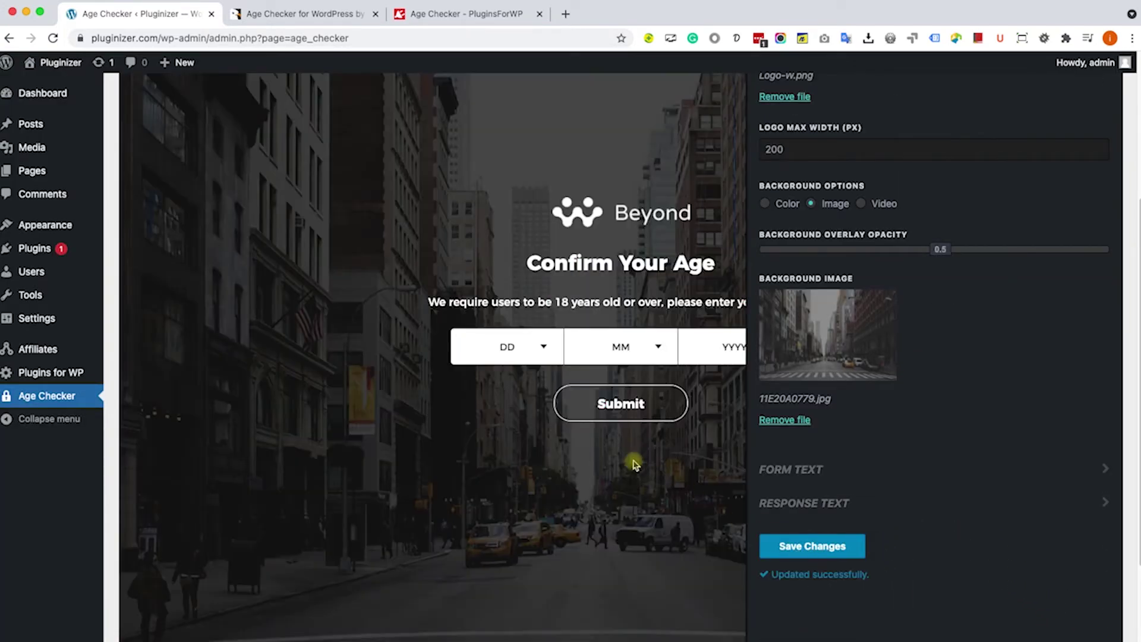
Step: Darken the background photo by raising overlay opacity to 0.7
scroll(623, 421, "up", 1)
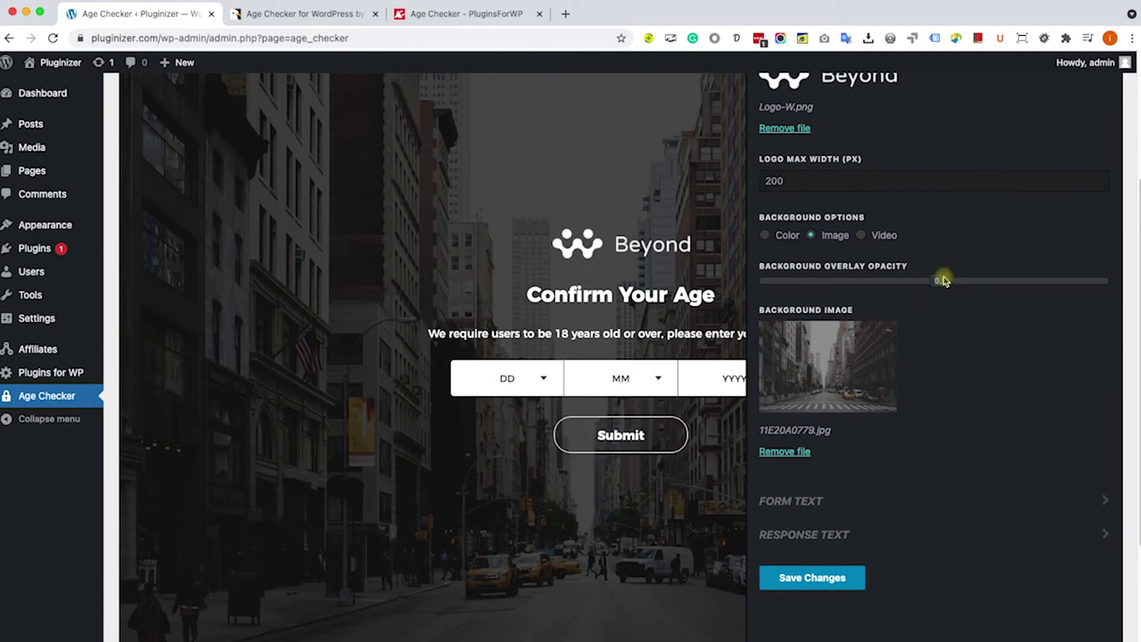
left_click_drag(942, 282, 1004, 290)
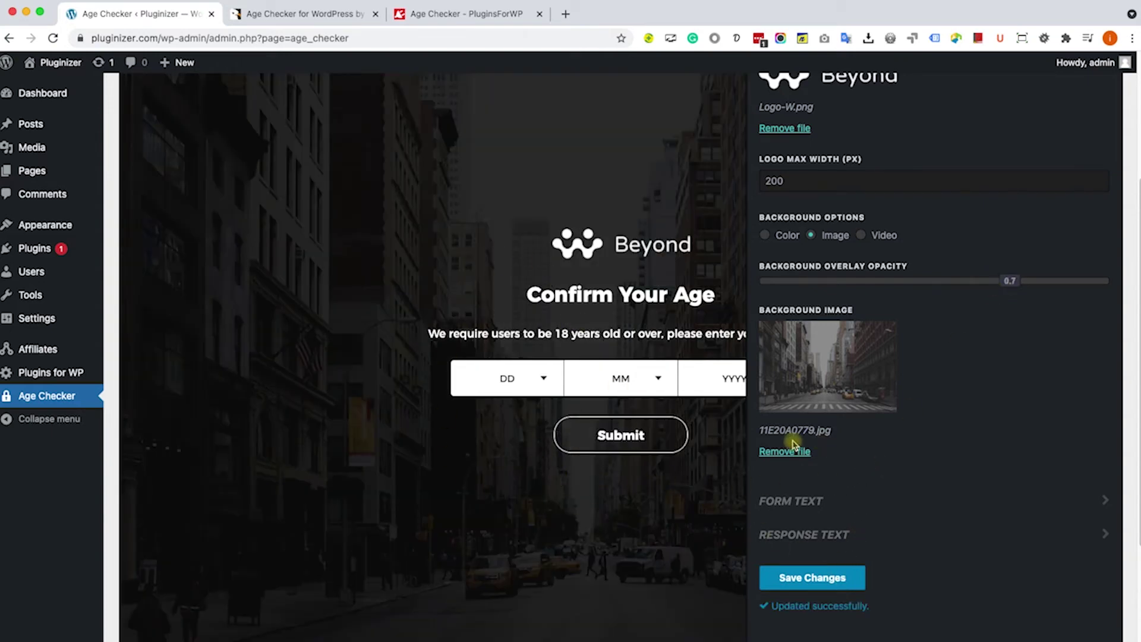
left_click(861, 504)
Step: Replace the popup title 'Confirm Your Age' with 'Are you over 18 years old?' and save
scroll(841, 373, "up", 3)
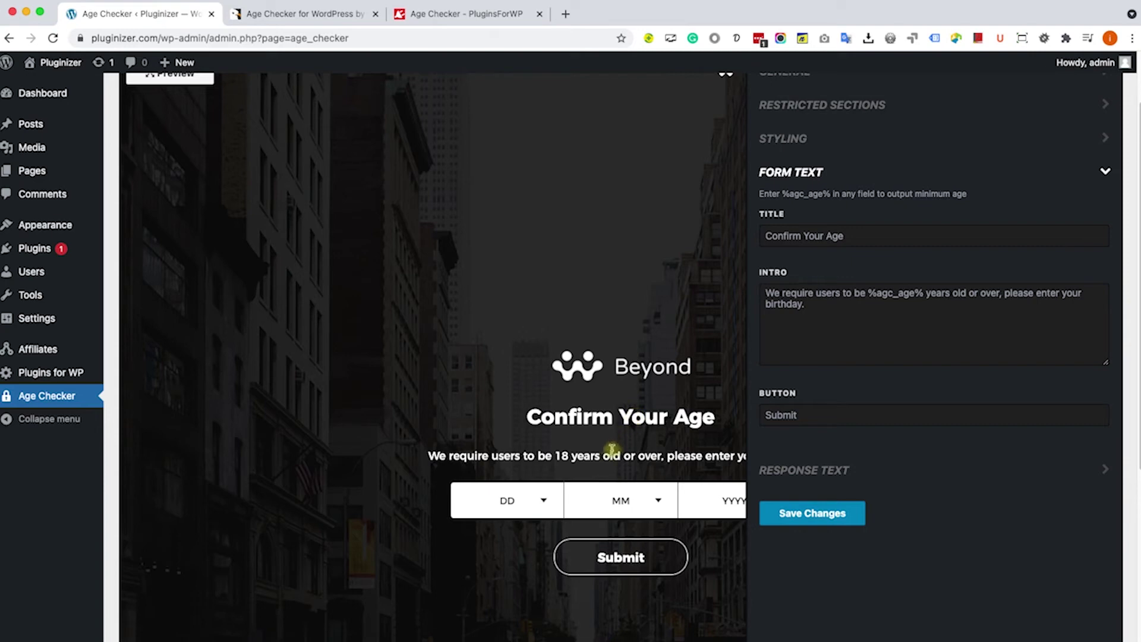
left_click(822, 237)
triple_click(823, 237)
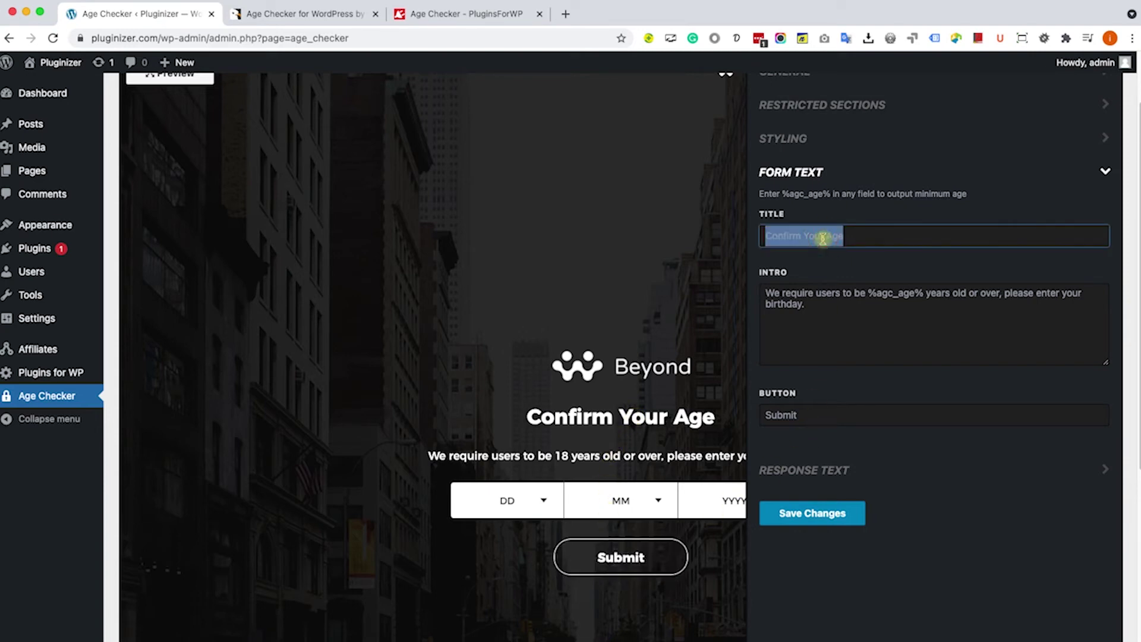
type("Ar")
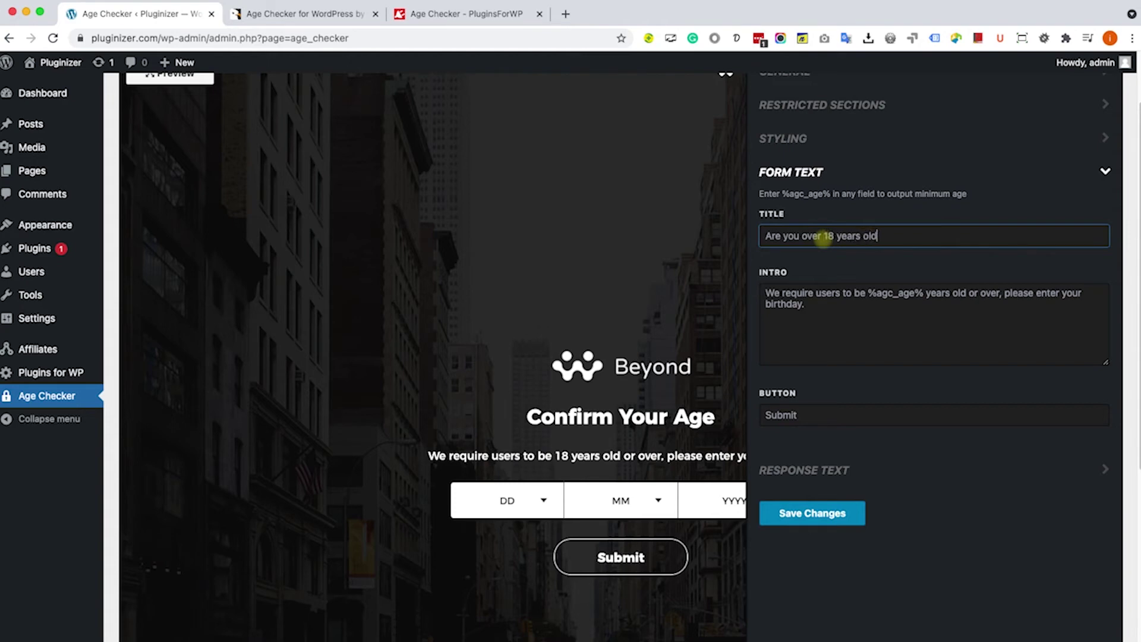
left_click(806, 519)
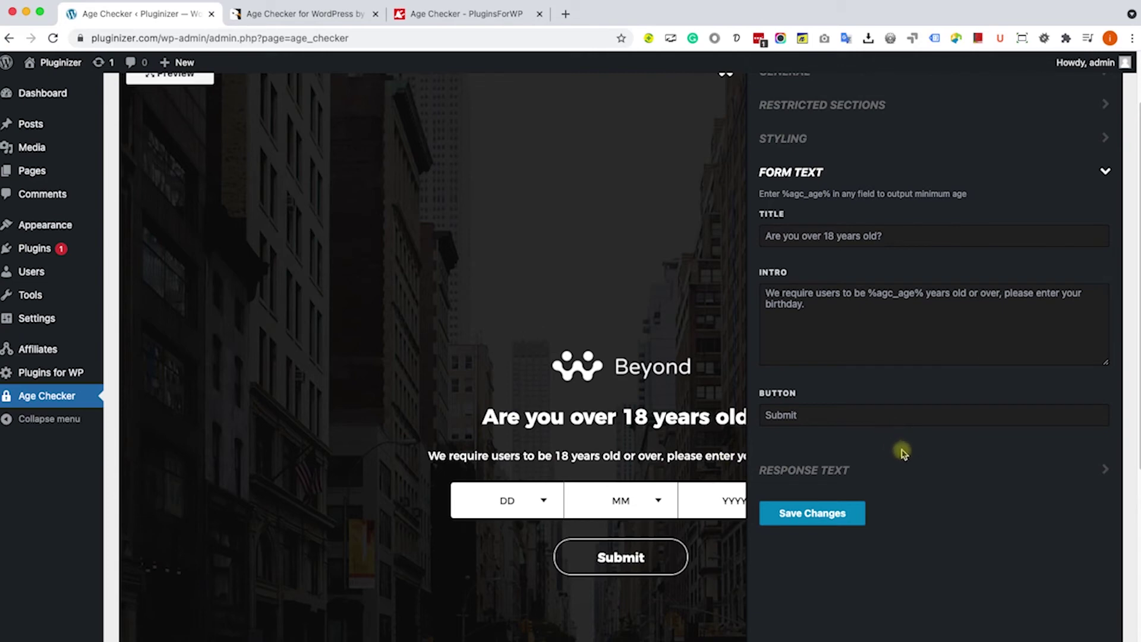
Step: Set Plugin Active to Yes under General and save the Age Checker settings
left_click(911, 467)
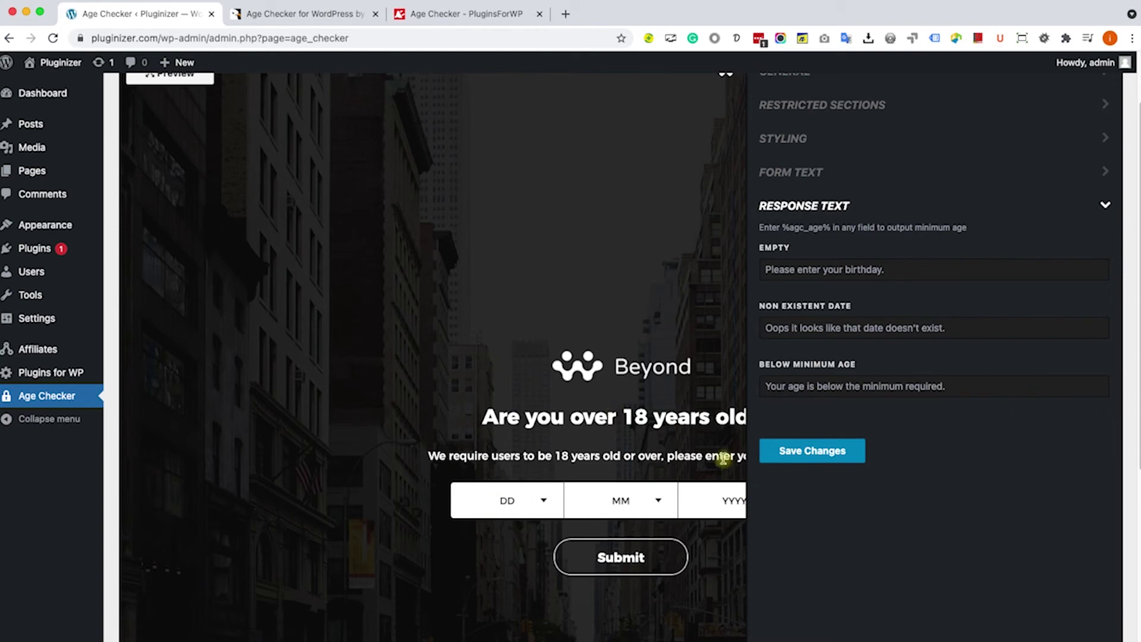
scroll(897, 458, "up", 3)
left_click(893, 156)
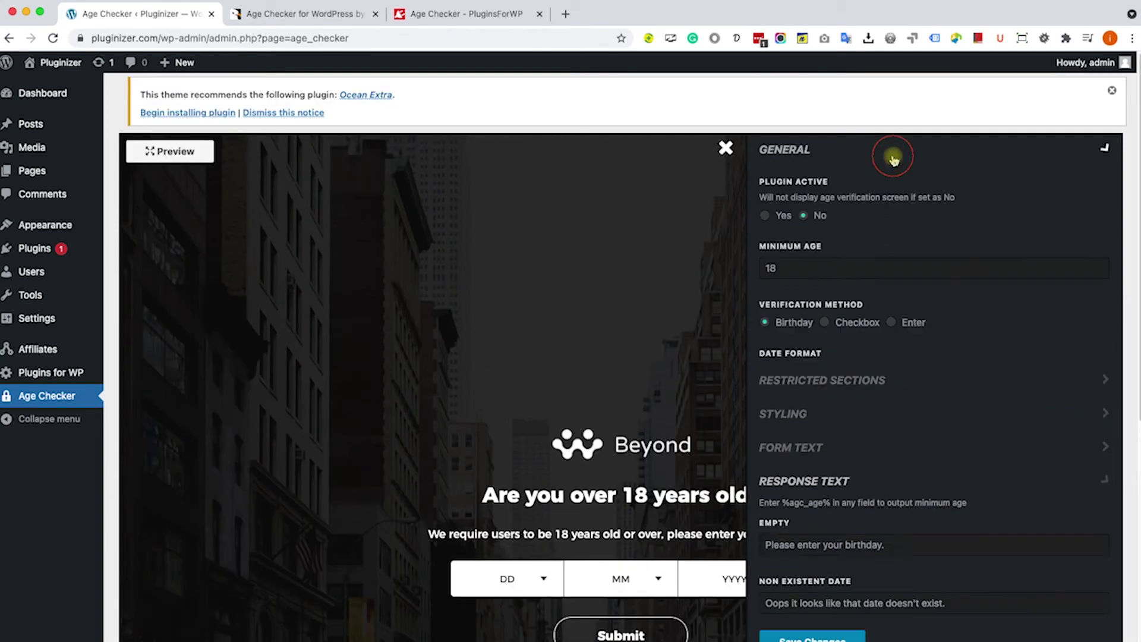
left_click(768, 216)
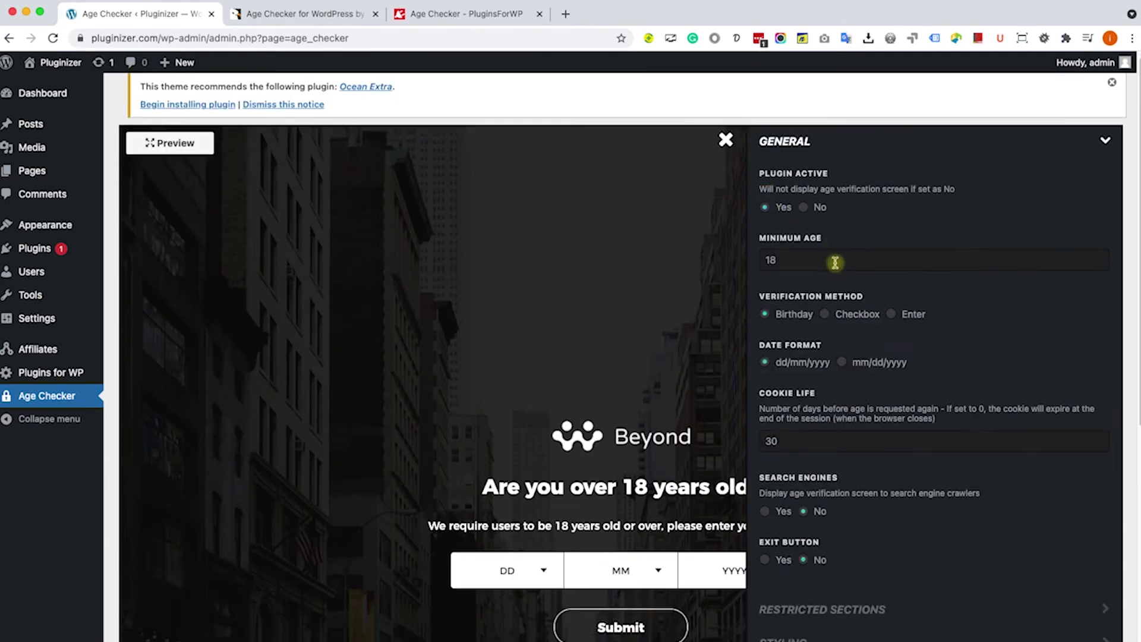
scroll(832, 259, "down", 5)
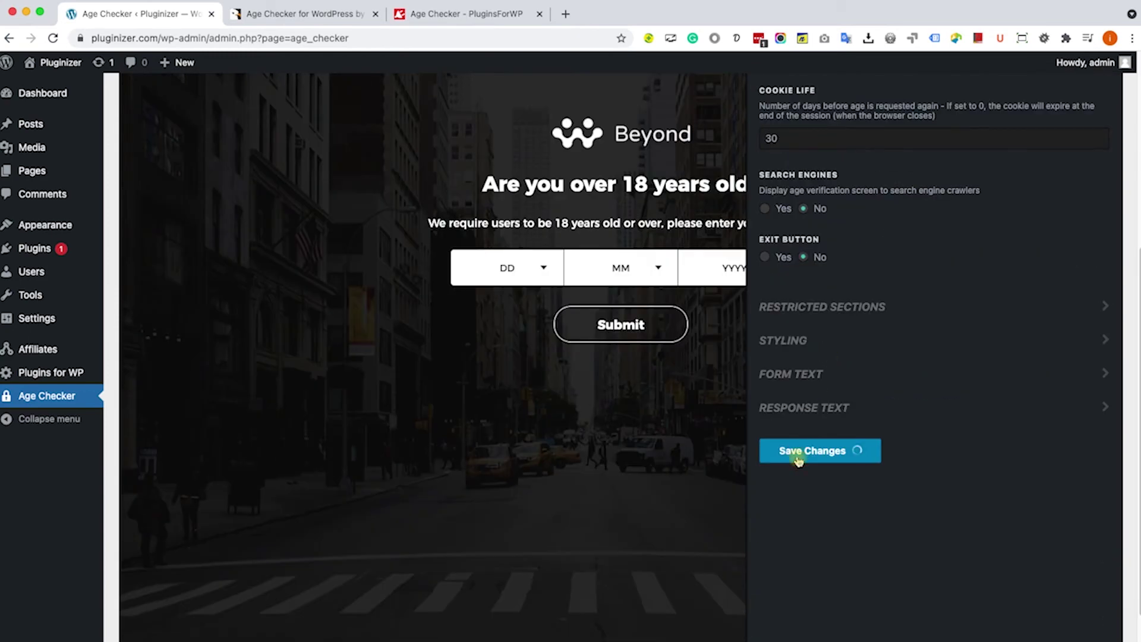
scroll(630, 351, "up", 2)
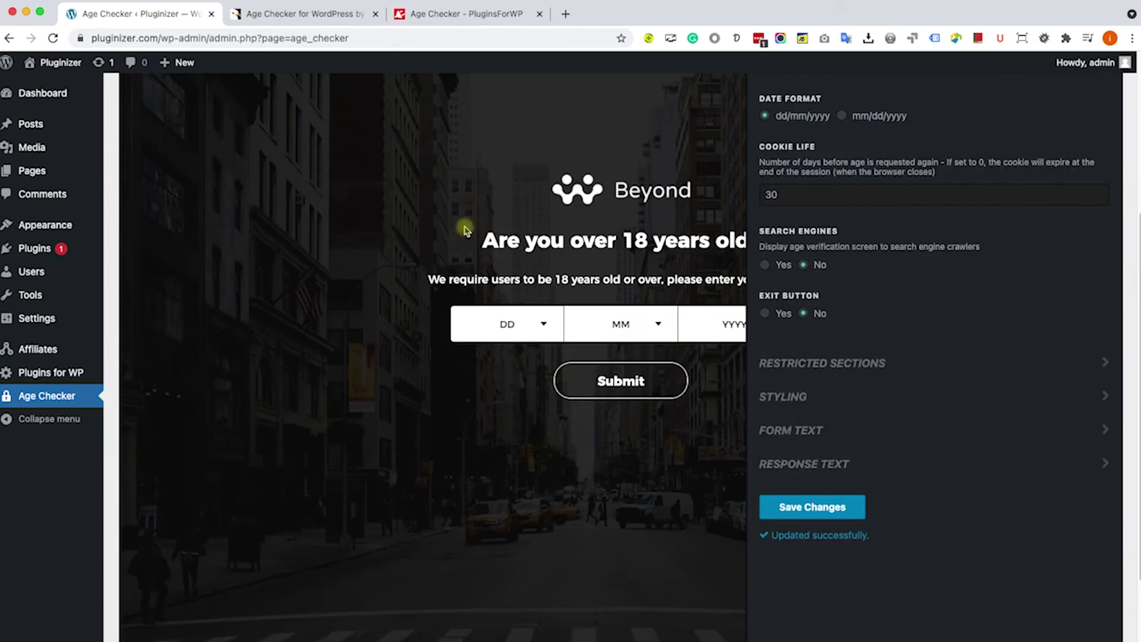
left_click(1131, 39)
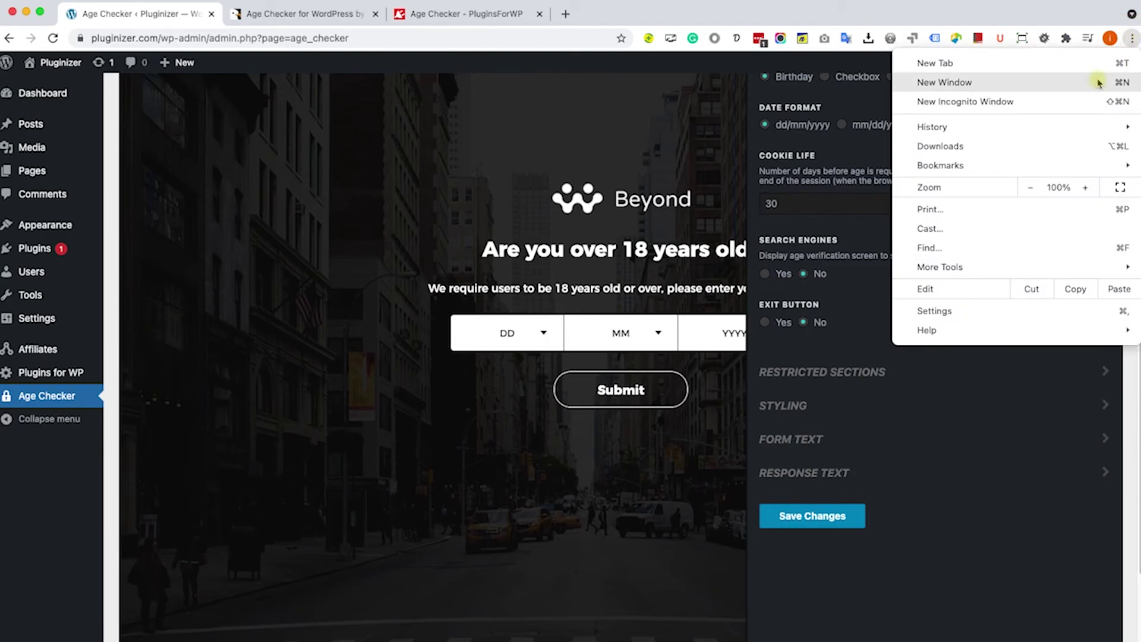
Step: In an incognito window, load pluginizer.com and submit birth date 03/04/2019, which is rejected
left_click(1047, 102)
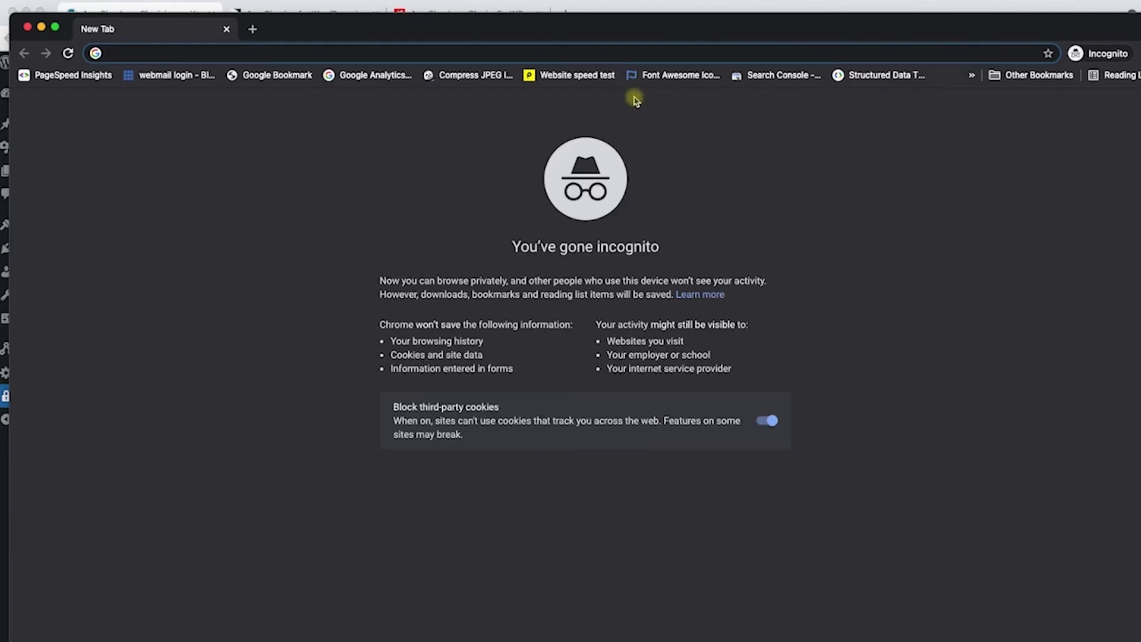
type("pluginizer.com")
key("Return")
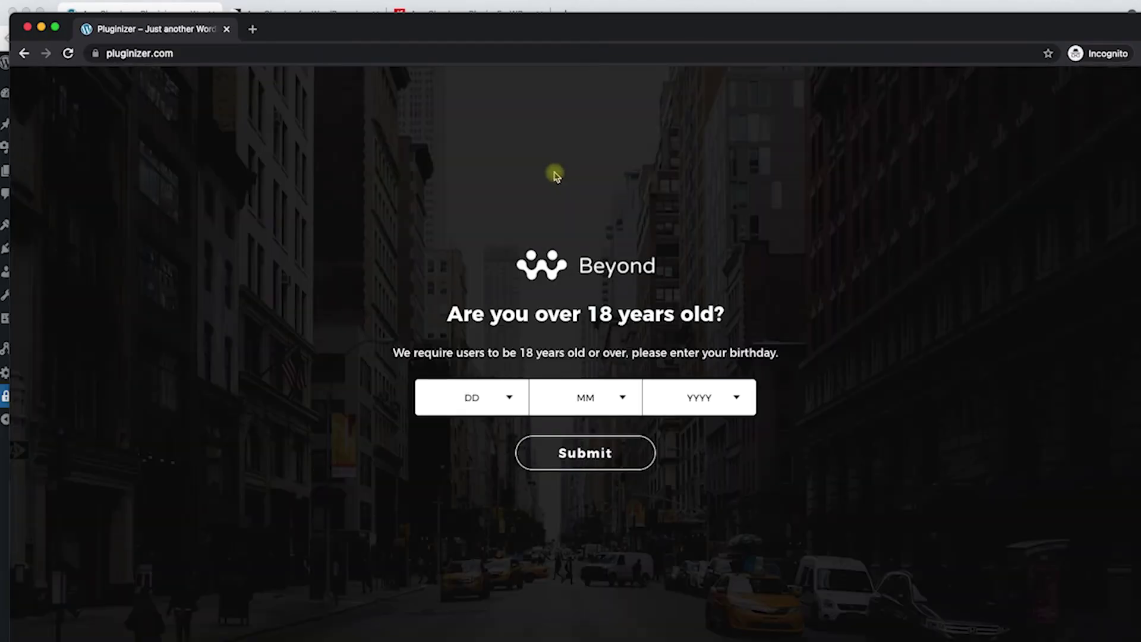
left_click(476, 397)
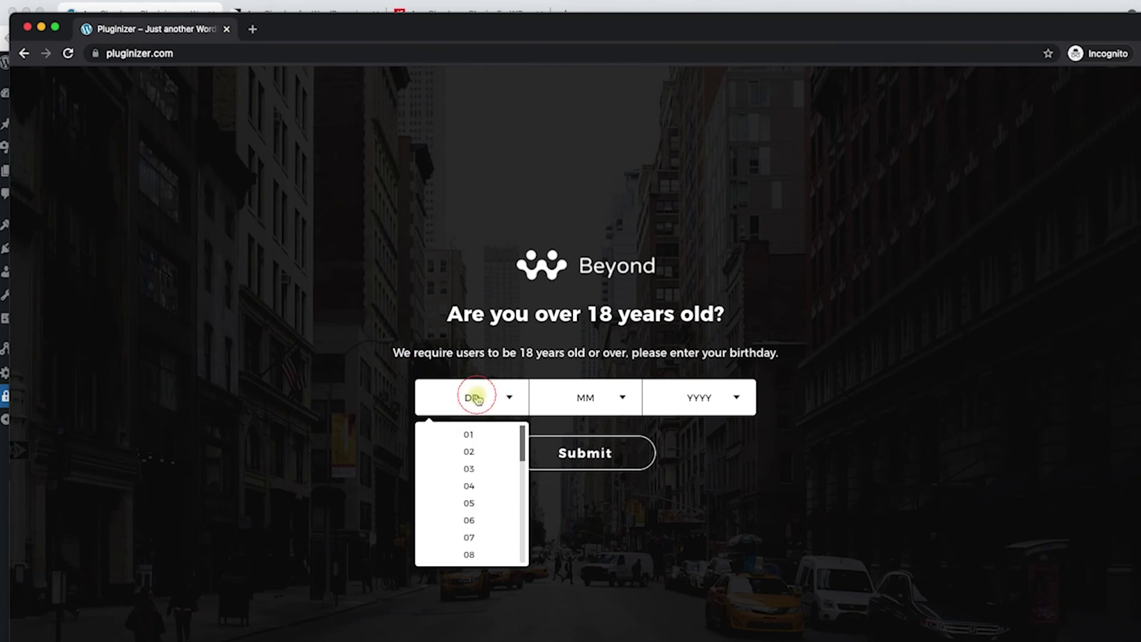
left_click(473, 468)
left_click(607, 399)
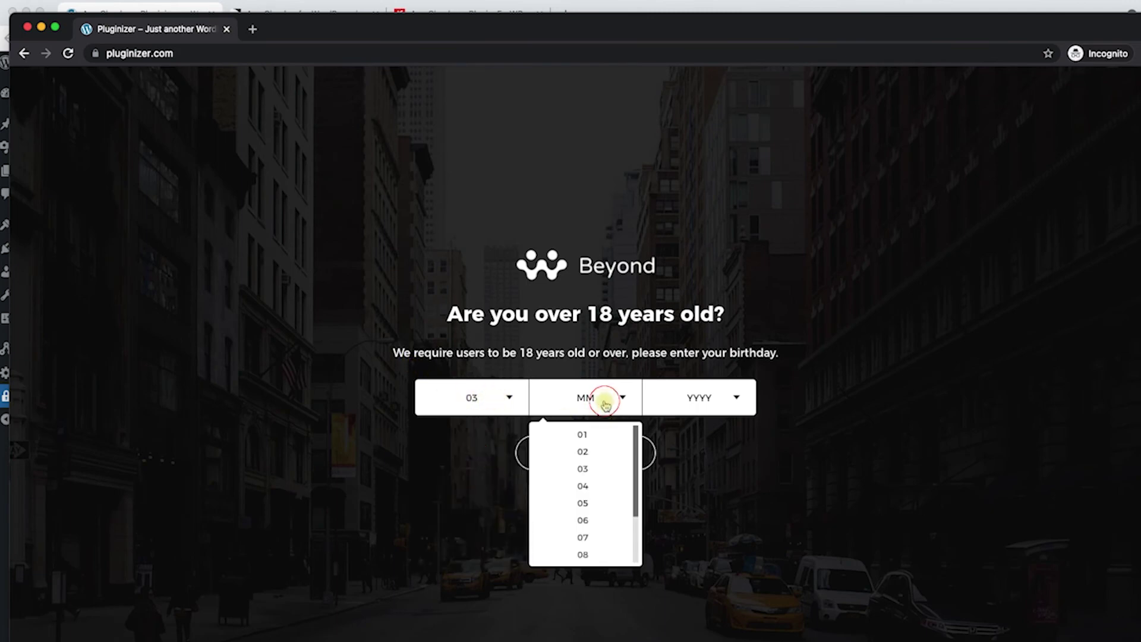
left_click(584, 486)
left_click(737, 396)
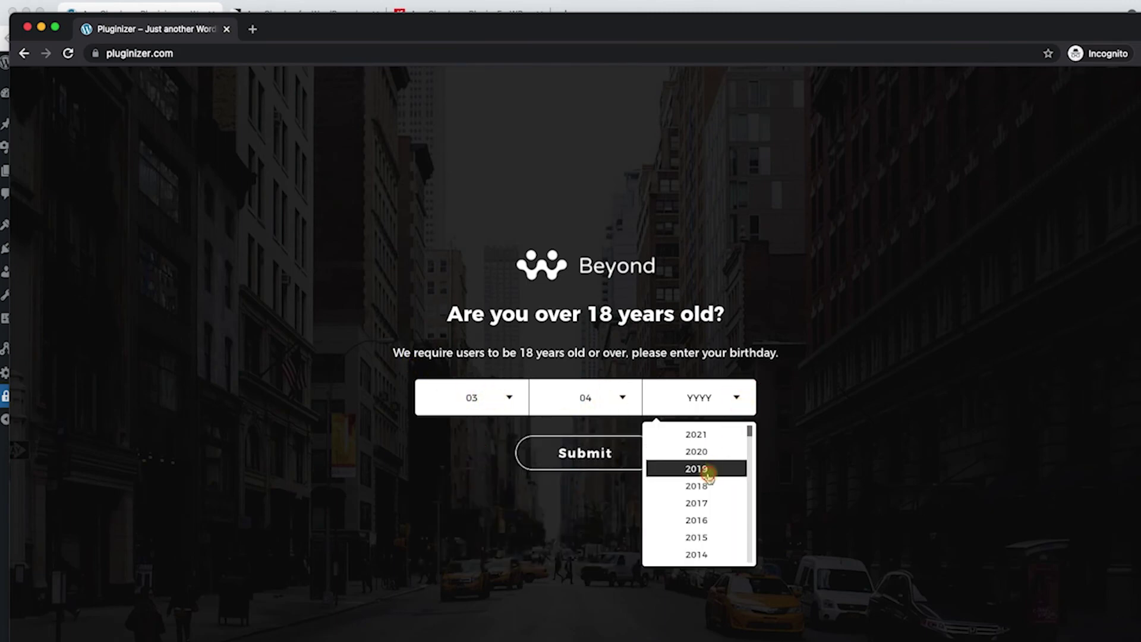
left_click(717, 470)
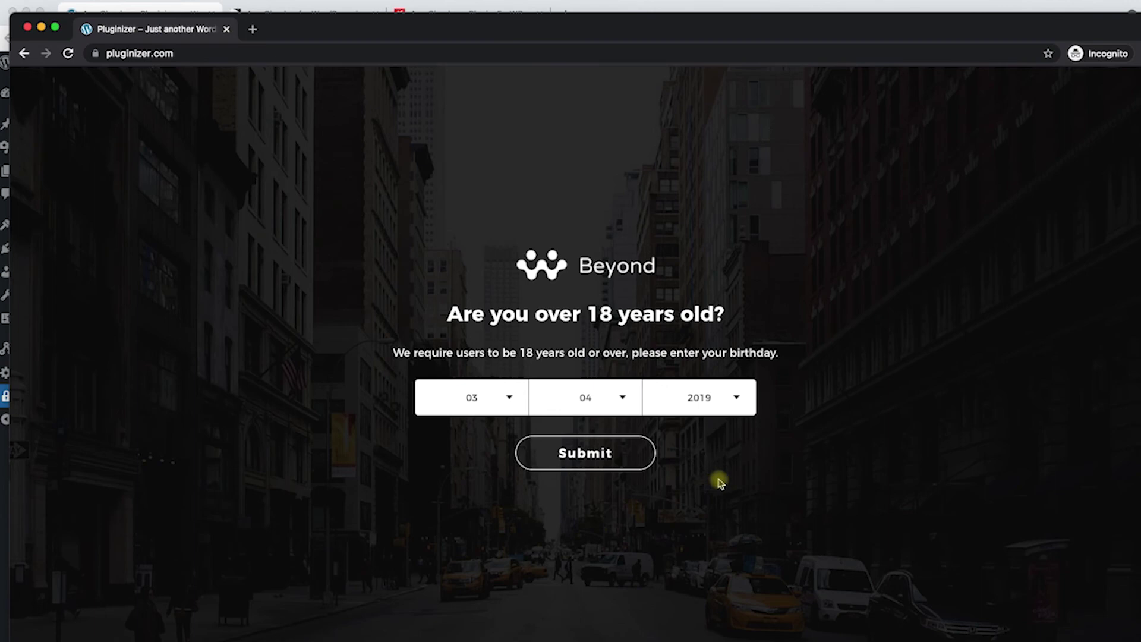
left_click(592, 462)
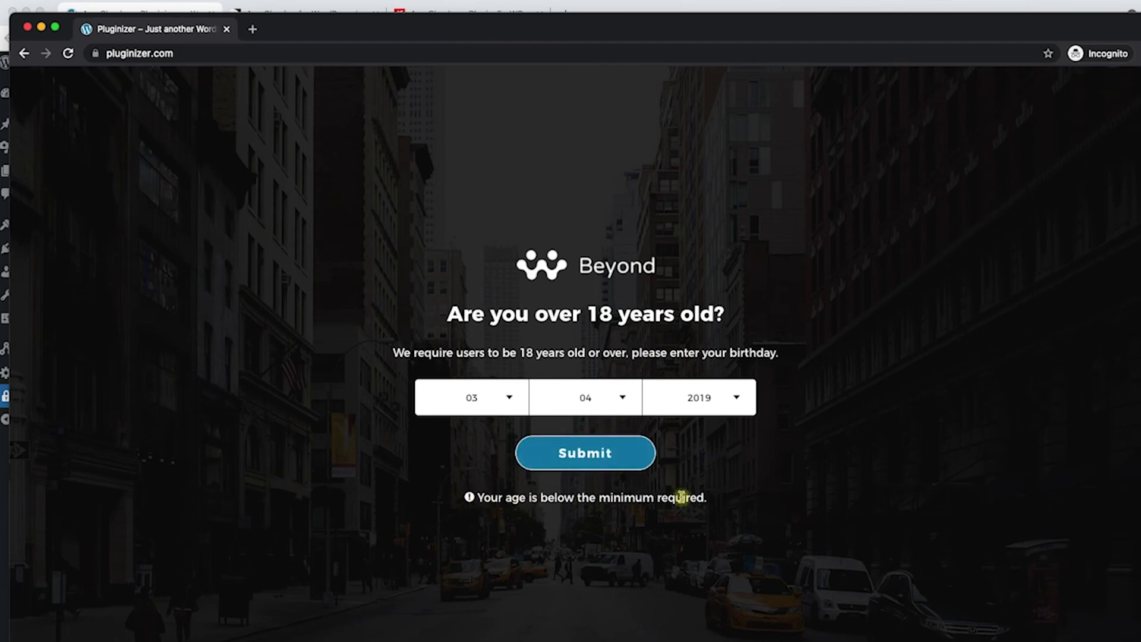
Step: Change the birth year to 1928 and submit to pass the age gate
left_click(735, 398)
scroll(696, 502, "down", 20)
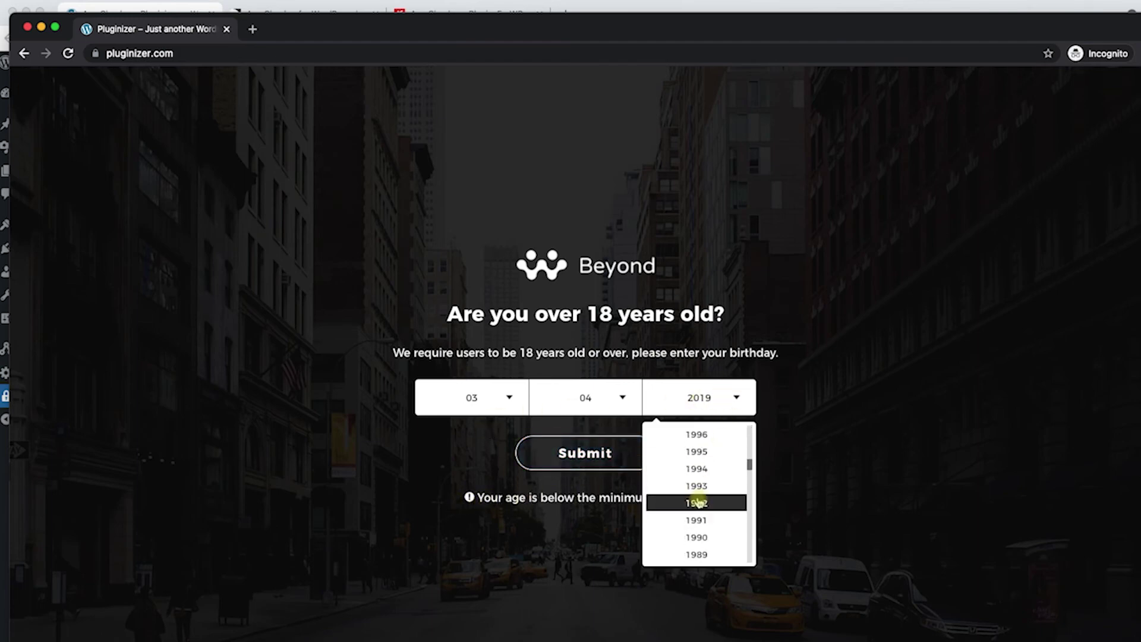
left_click(719, 505)
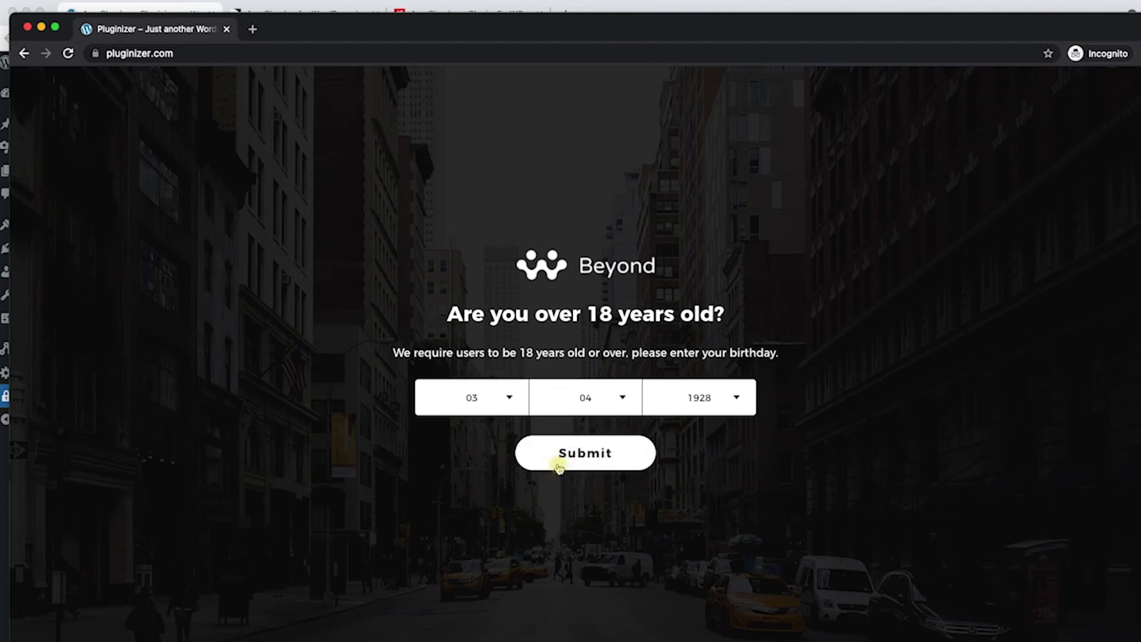
left_click(557, 462)
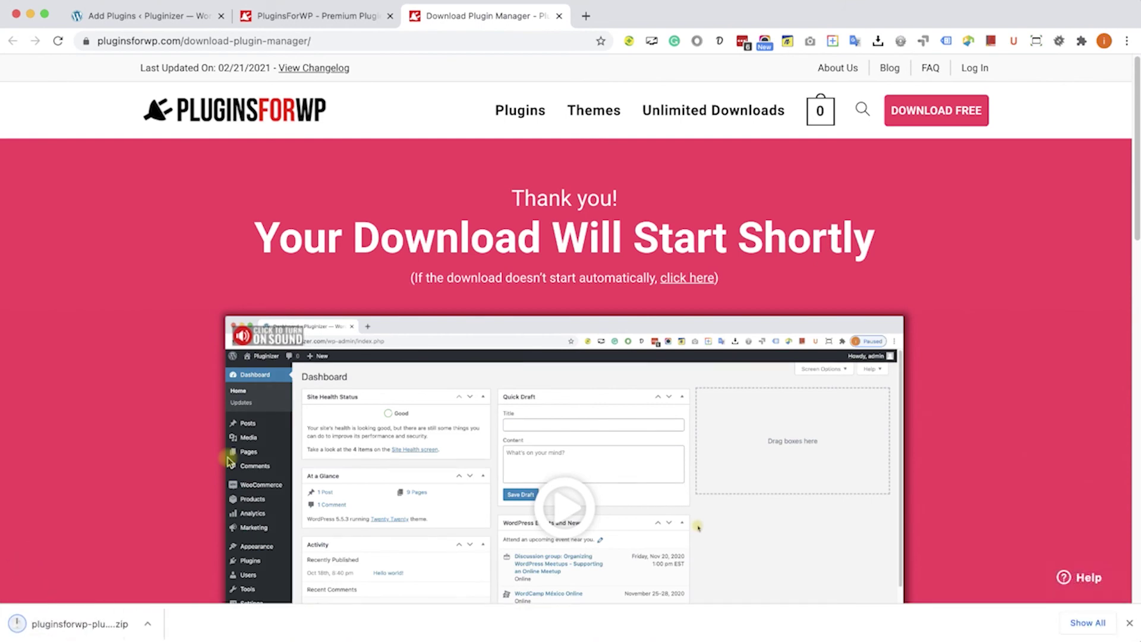
Step: Close the Plugin Manager download tab and the PluginsForWP home tab to return to Add Plugins
left_click(559, 16)
left_click(390, 16)
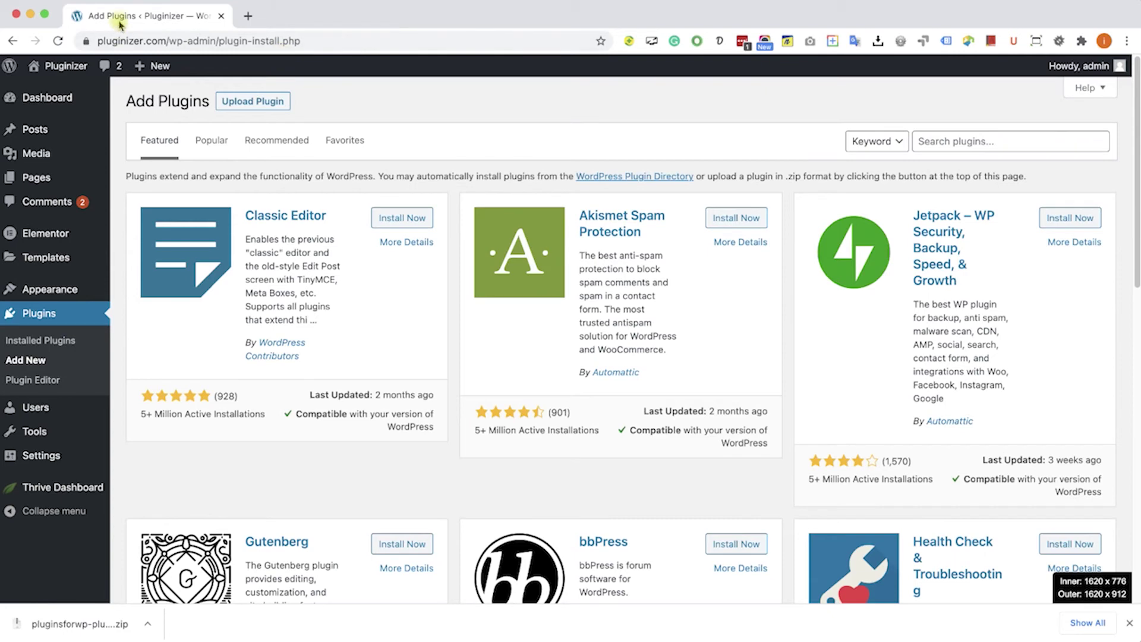
Step: Upload the downloaded PluginsForWP Plugin Manager zip, install it, and activate the plugin
left_click(255, 102)
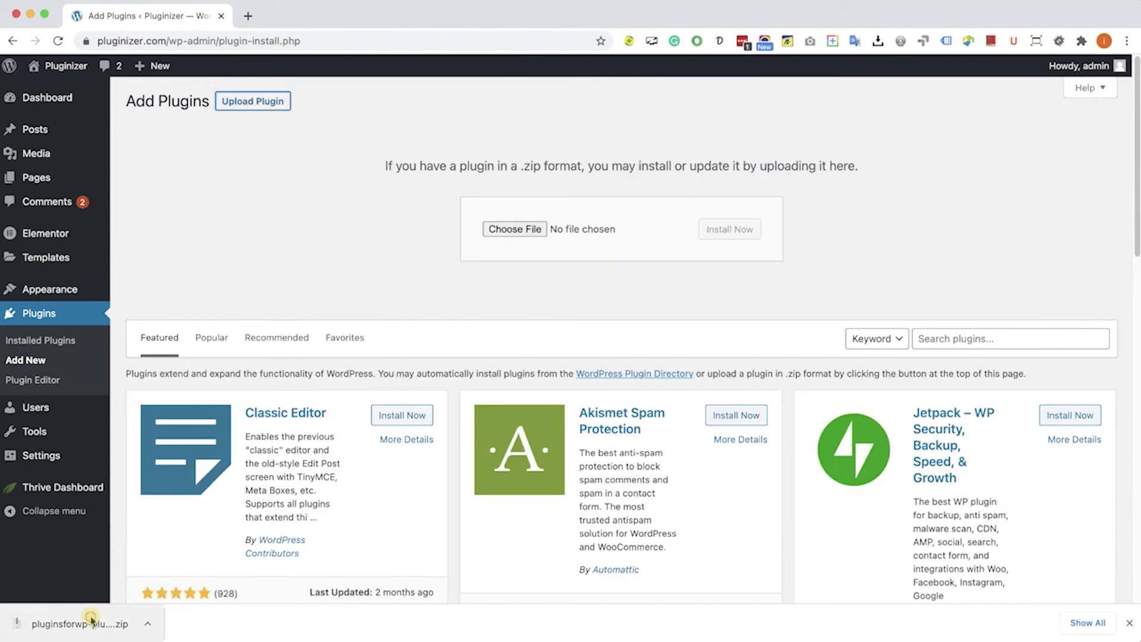
left_click_drag(89, 619, 516, 229)
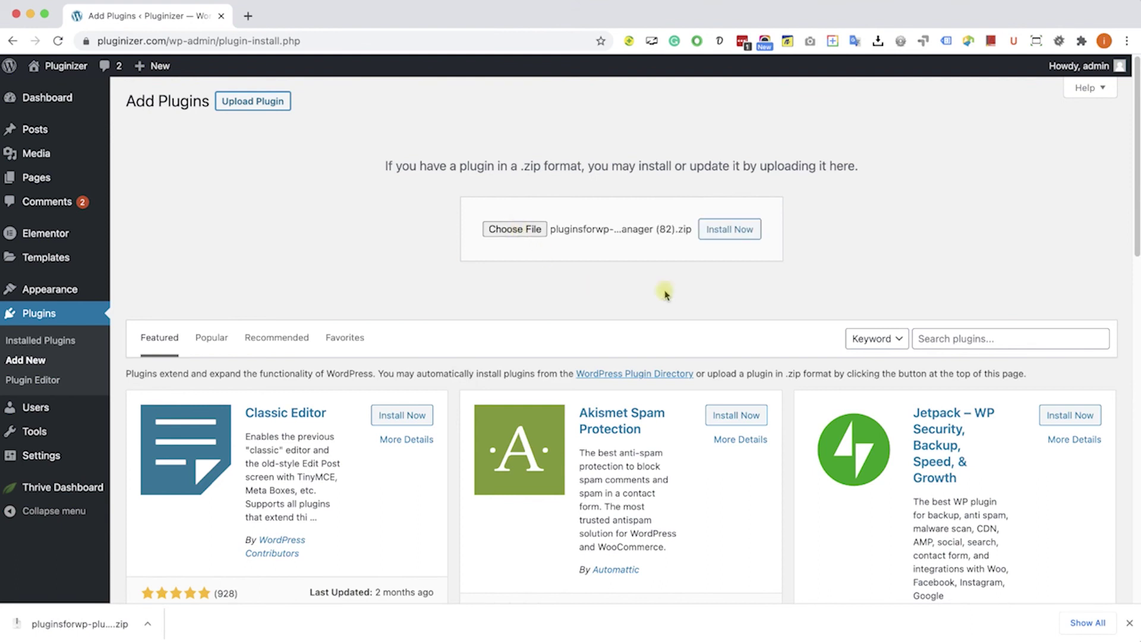
left_click(730, 230)
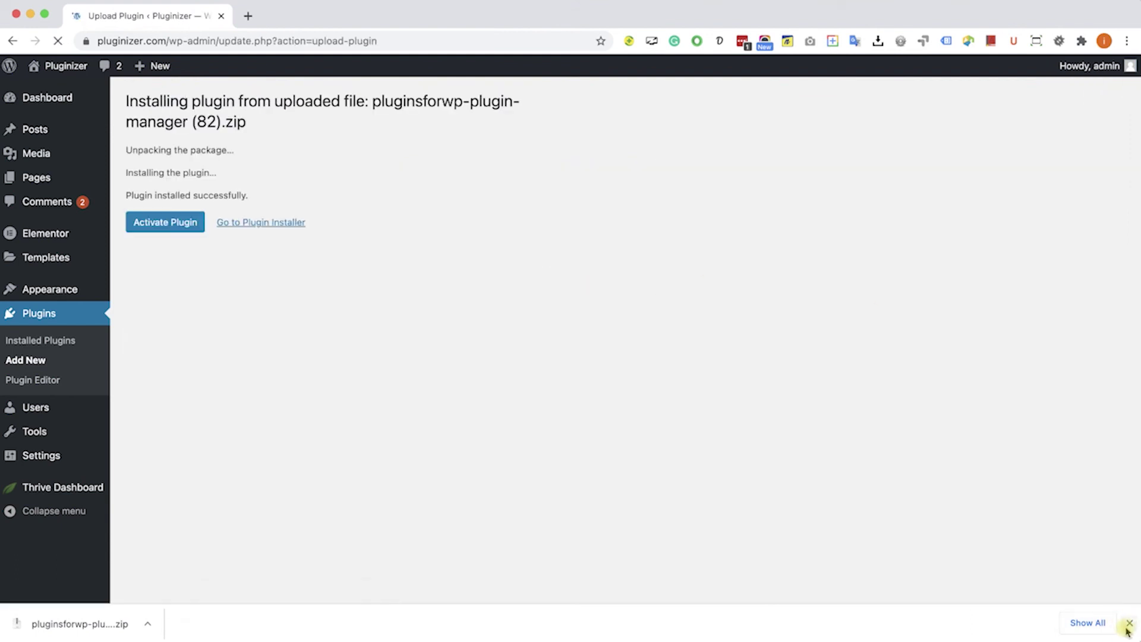
left_click(168, 221)
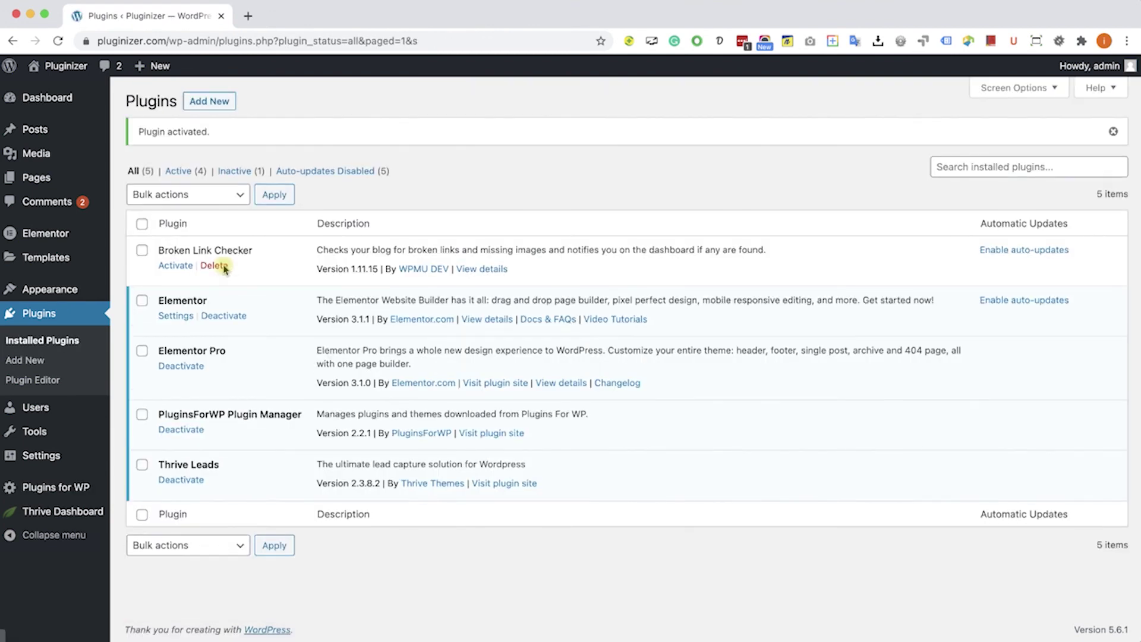
left_click(59, 491)
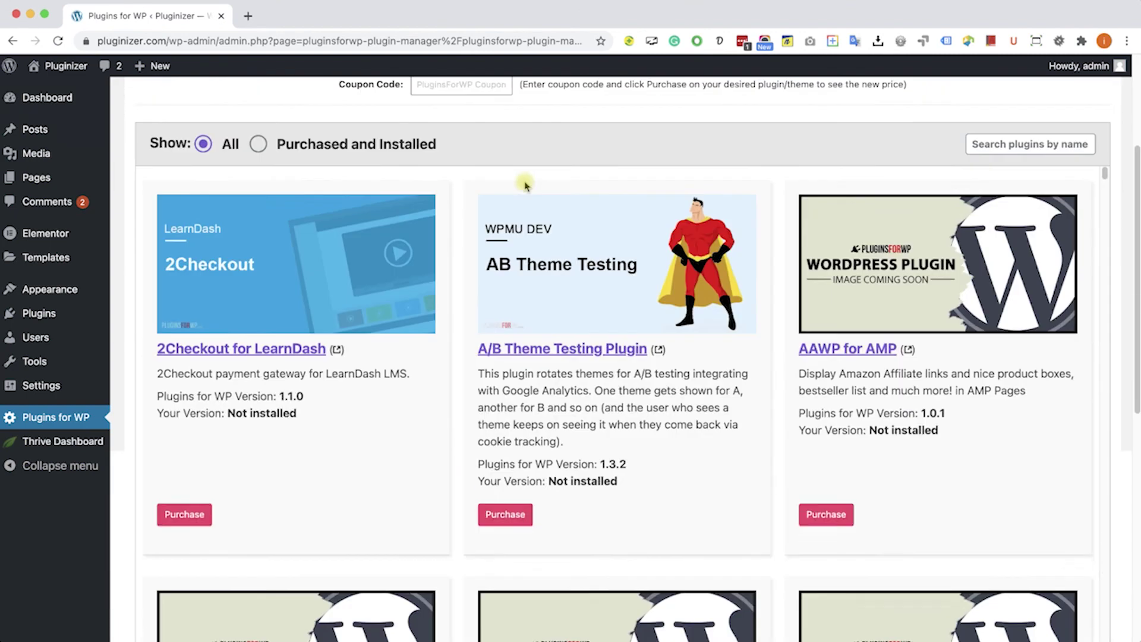
Step: Search the Plugins for WP catalogue for 'woocommerce', browse the results and dismiss the checkout page
left_click(1010, 144)
type("woocommerce")
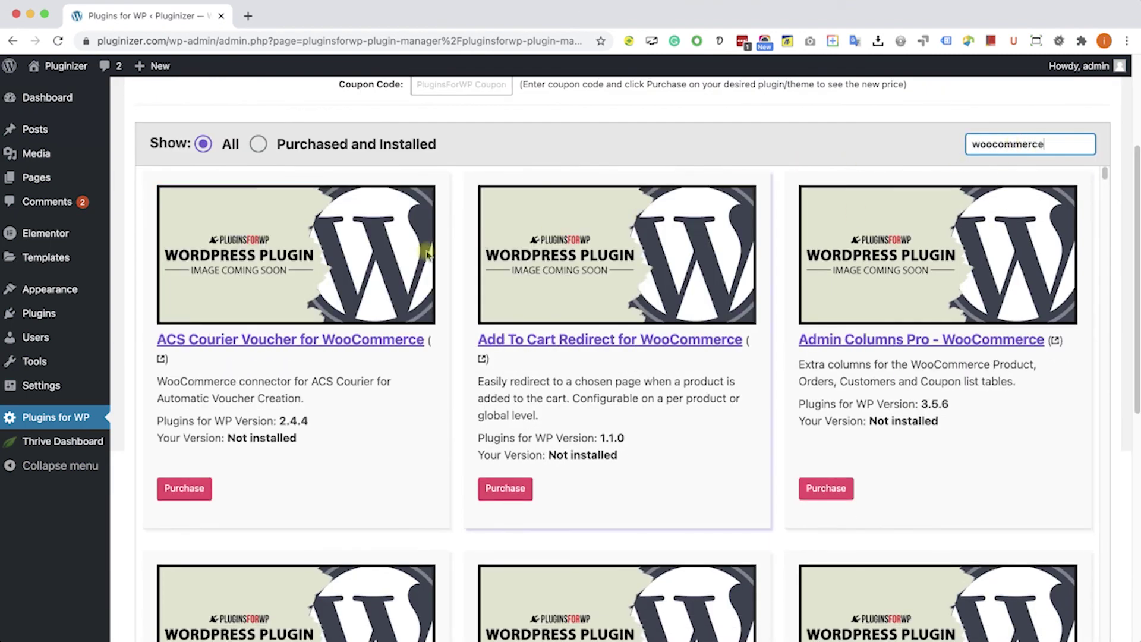
scroll(708, 426, "down", 4)
scroll(708, 427, "down", 20)
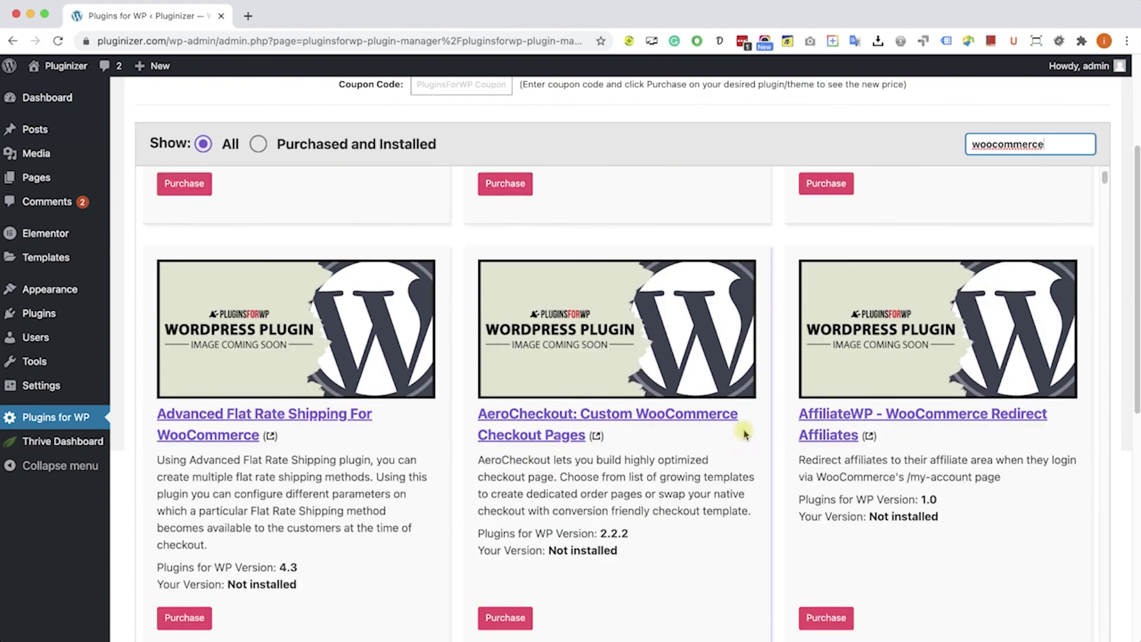
scroll(747, 438, "down", 20)
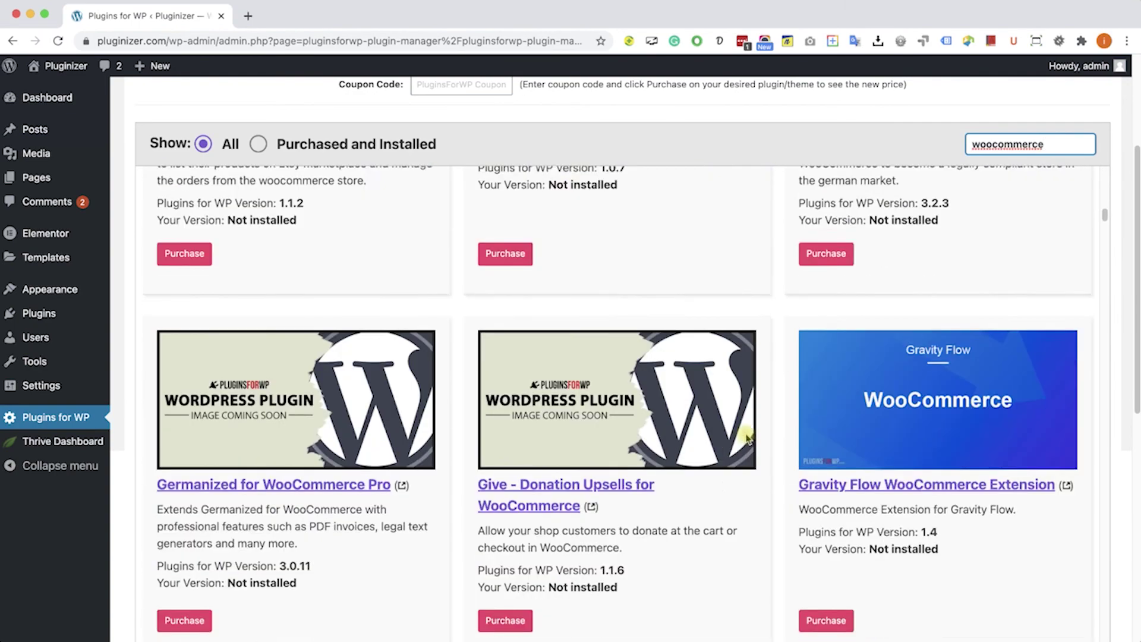
scroll(714, 425, "down", 1)
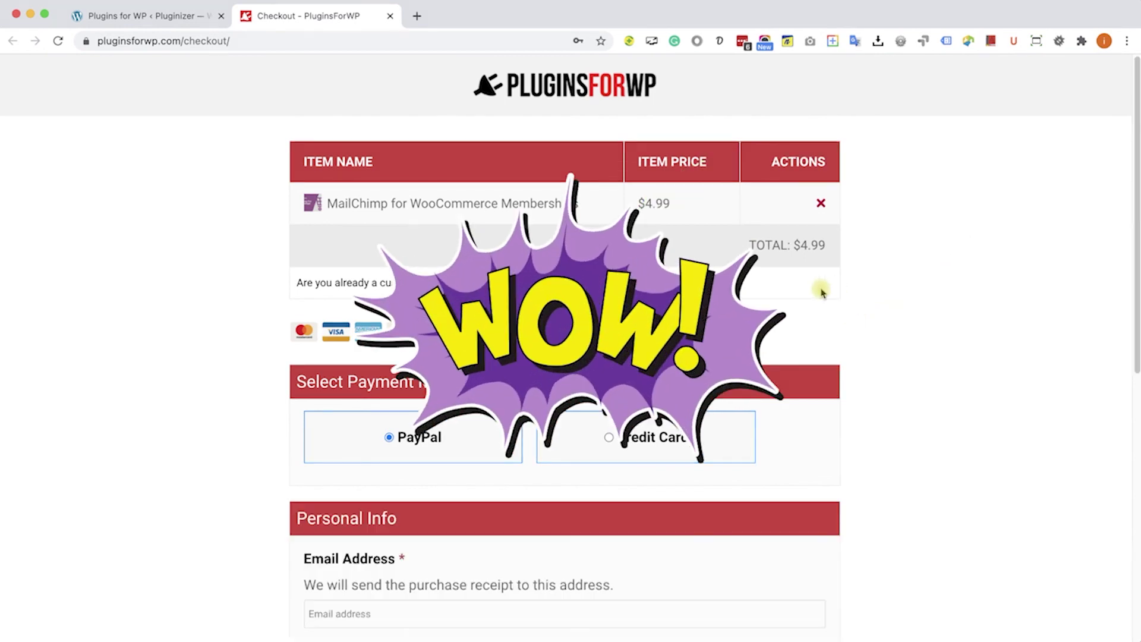
left_click(390, 16)
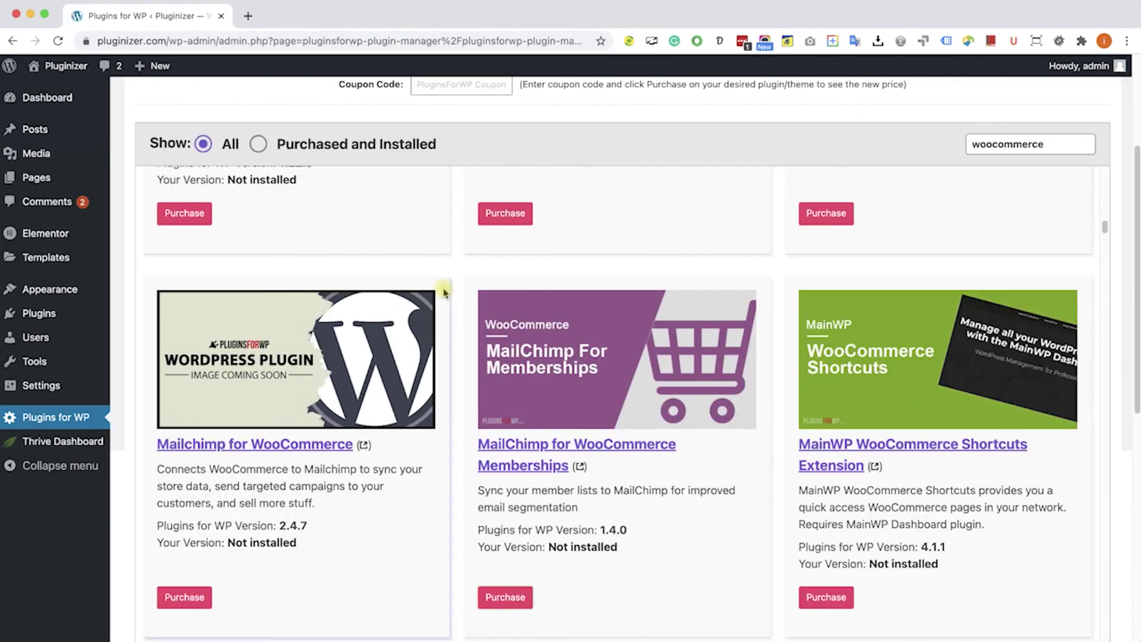
Step: Show the Unlimited Downloads plans priced at $12.97 monthly or $87 yearly
scroll(482, 76, "up", 3)
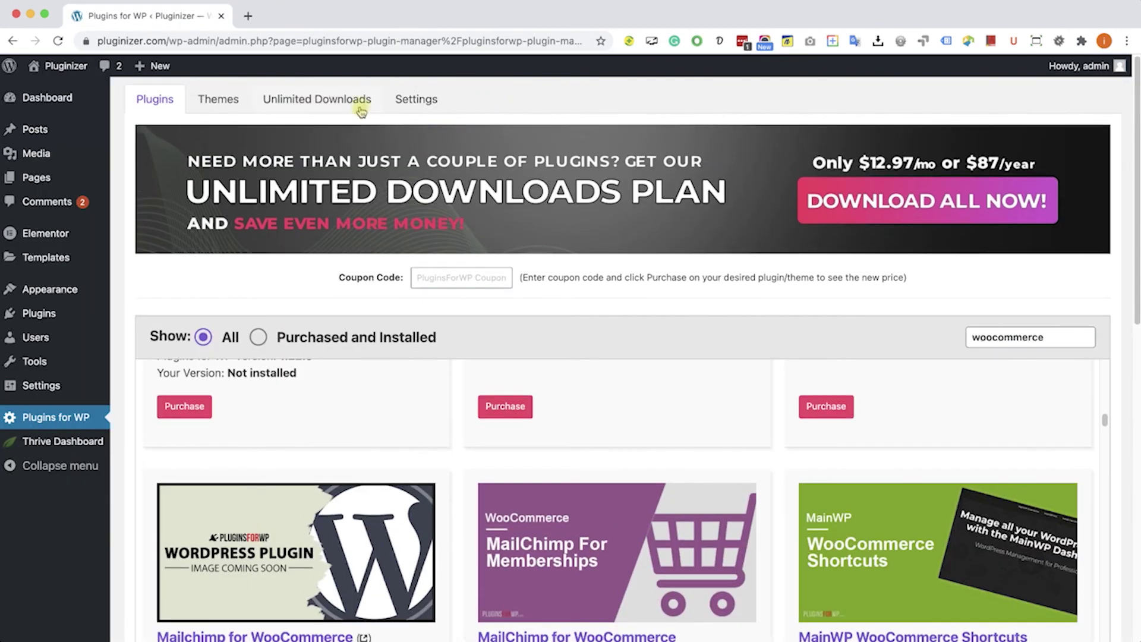
left_click(366, 113)
scroll(509, 319, "down", 8)
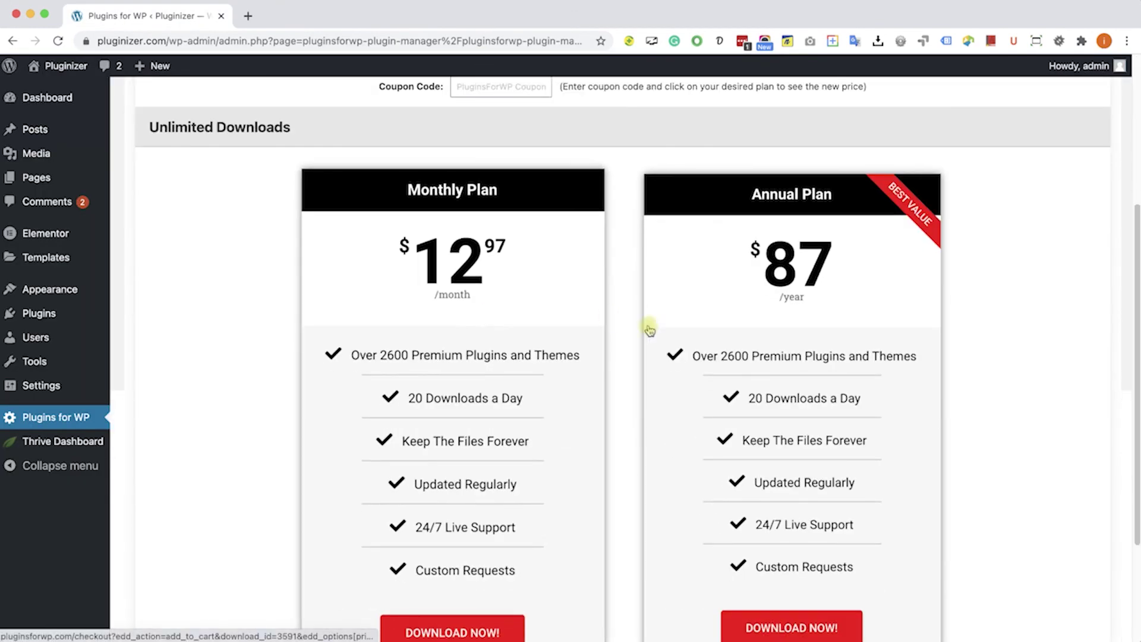